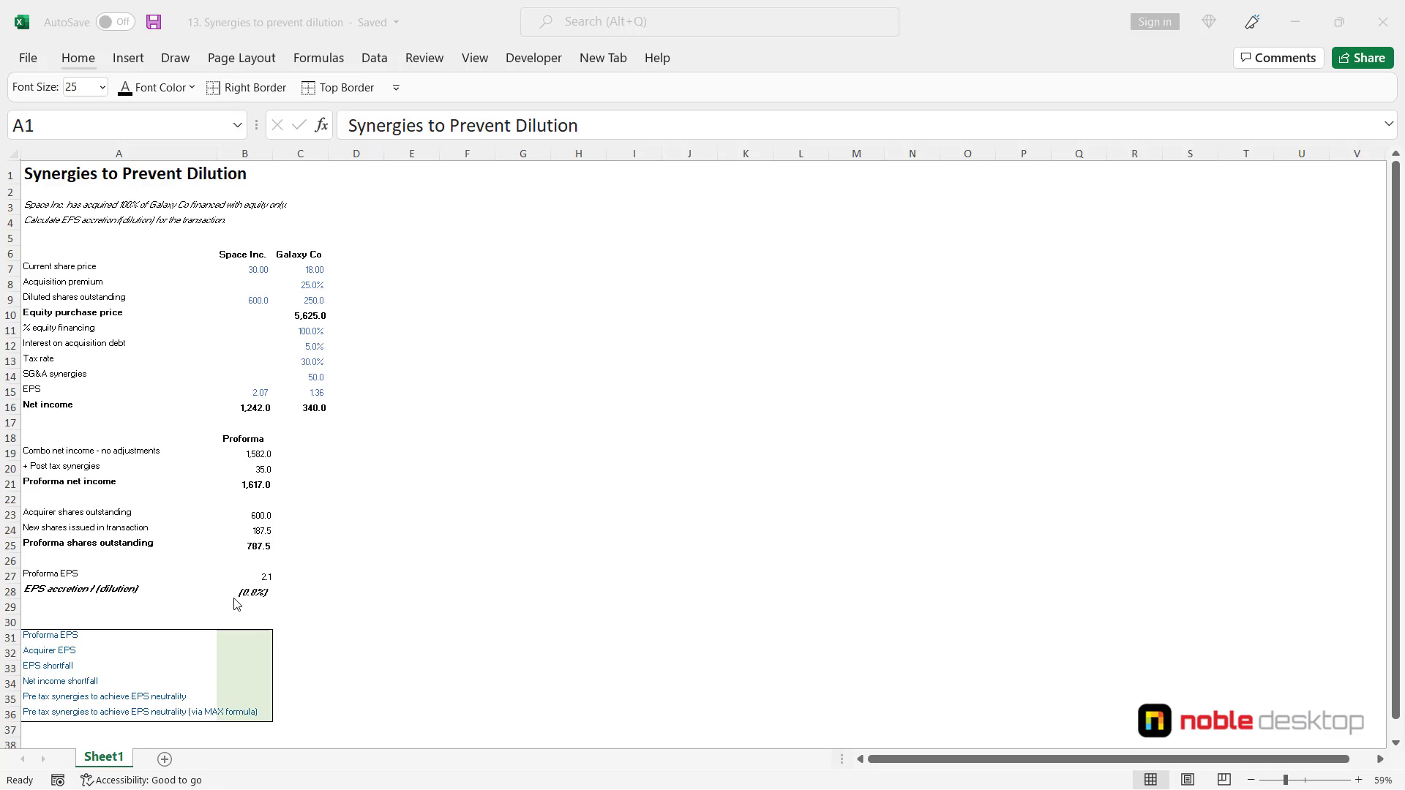
Link the Proforma EPS cell B31 to the proforma EPS calculated above with the formula =B27.
{"action": "scroll", "coordinate": [237, 604], "scroll_direction": "down", "scroll_amount": 1}
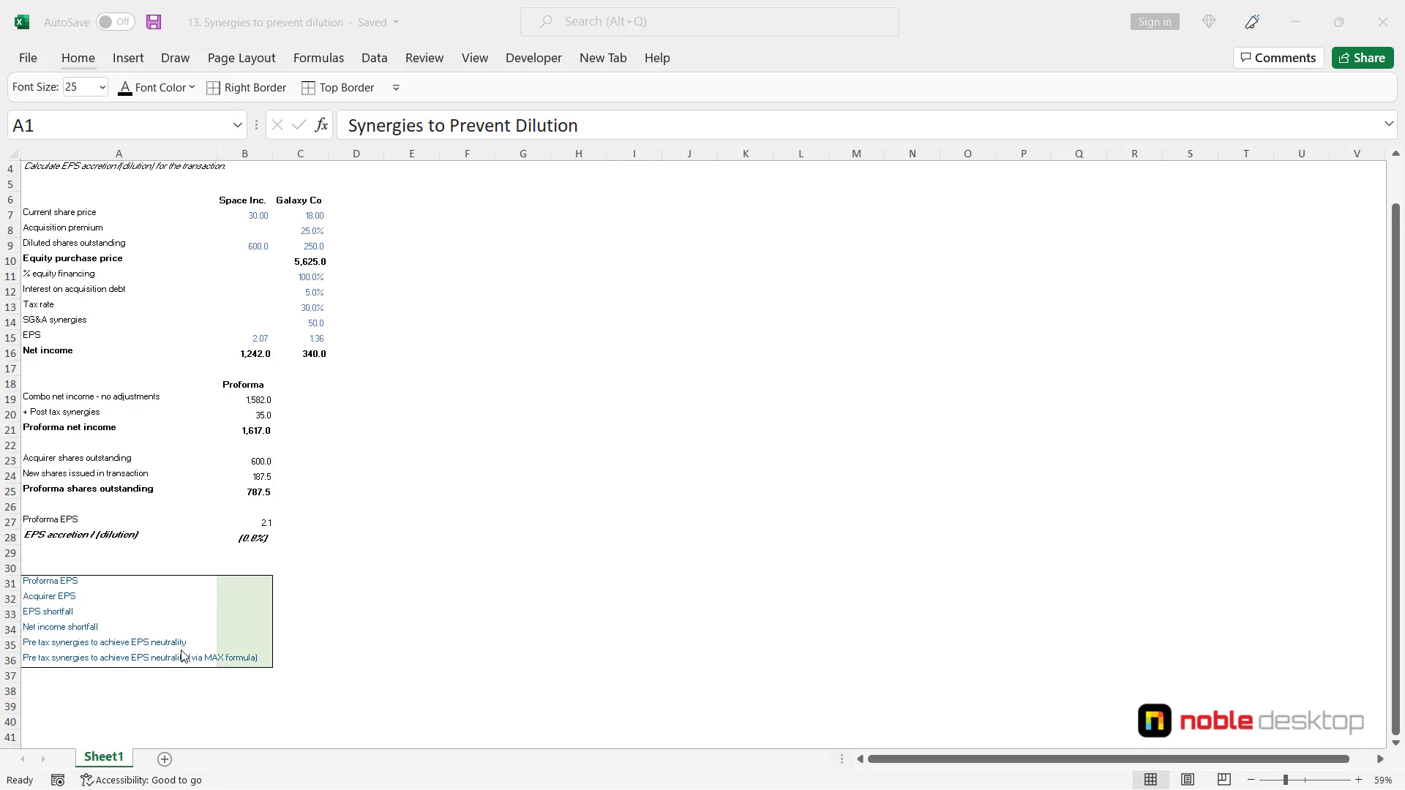
{"action": "scroll", "coordinate": [184, 648], "scroll_direction": "up", "scroll_amount": 1}
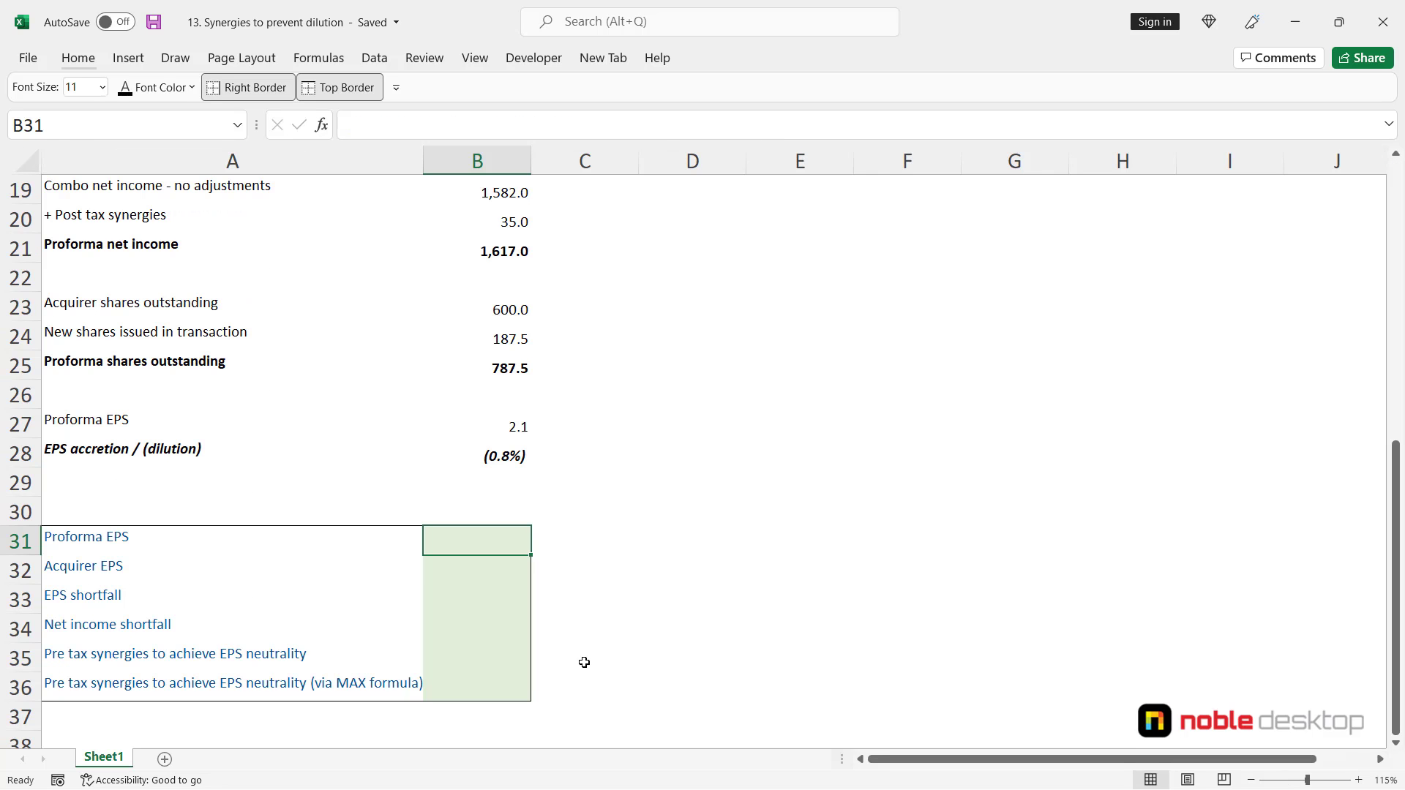
{"action": "type", "text": "="}
{"action": "key", "text": "Up"}
{"action": "key", "text": "Up"}
{"action": "key", "text": "Up"}
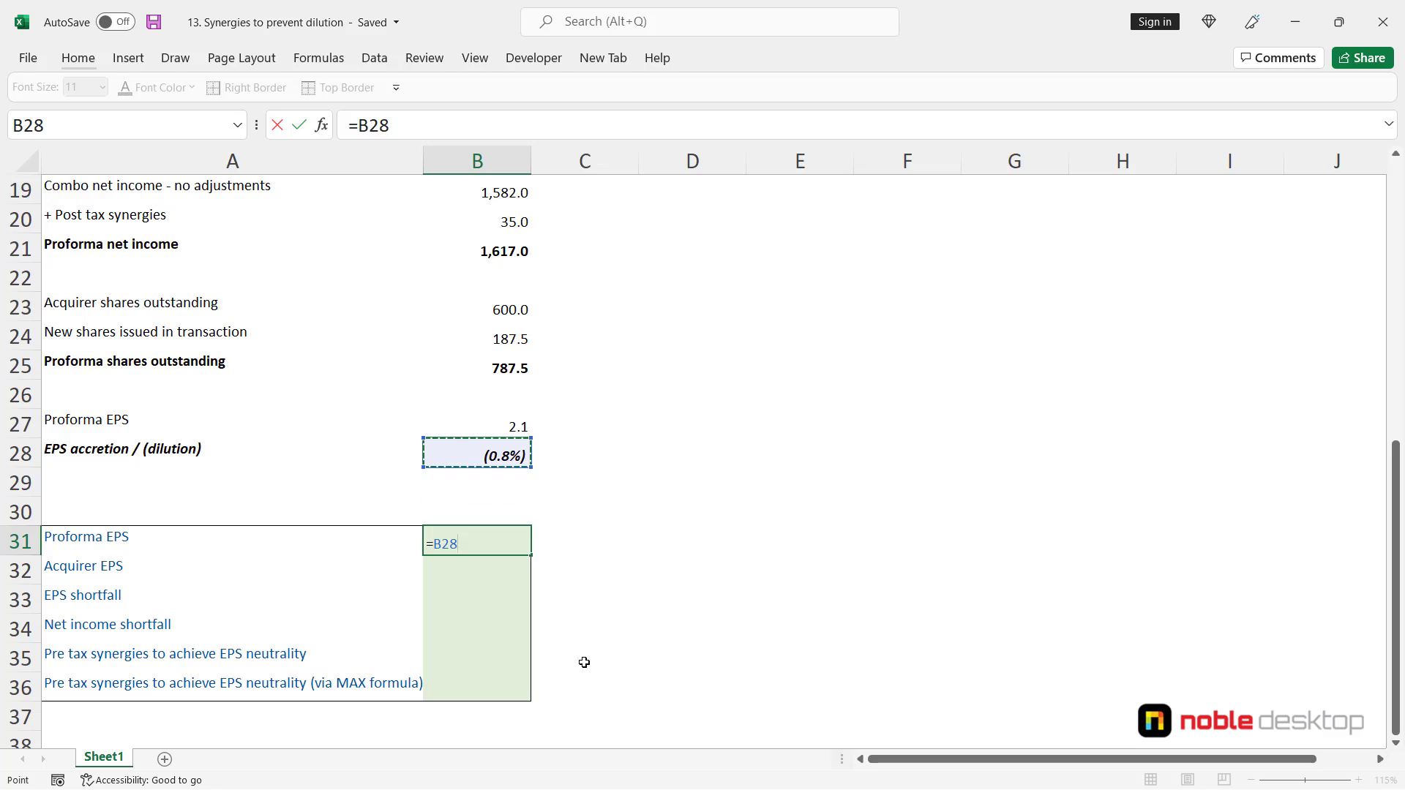
{"action": "key", "text": "Up"}
{"action": "key", "text": "Return"}
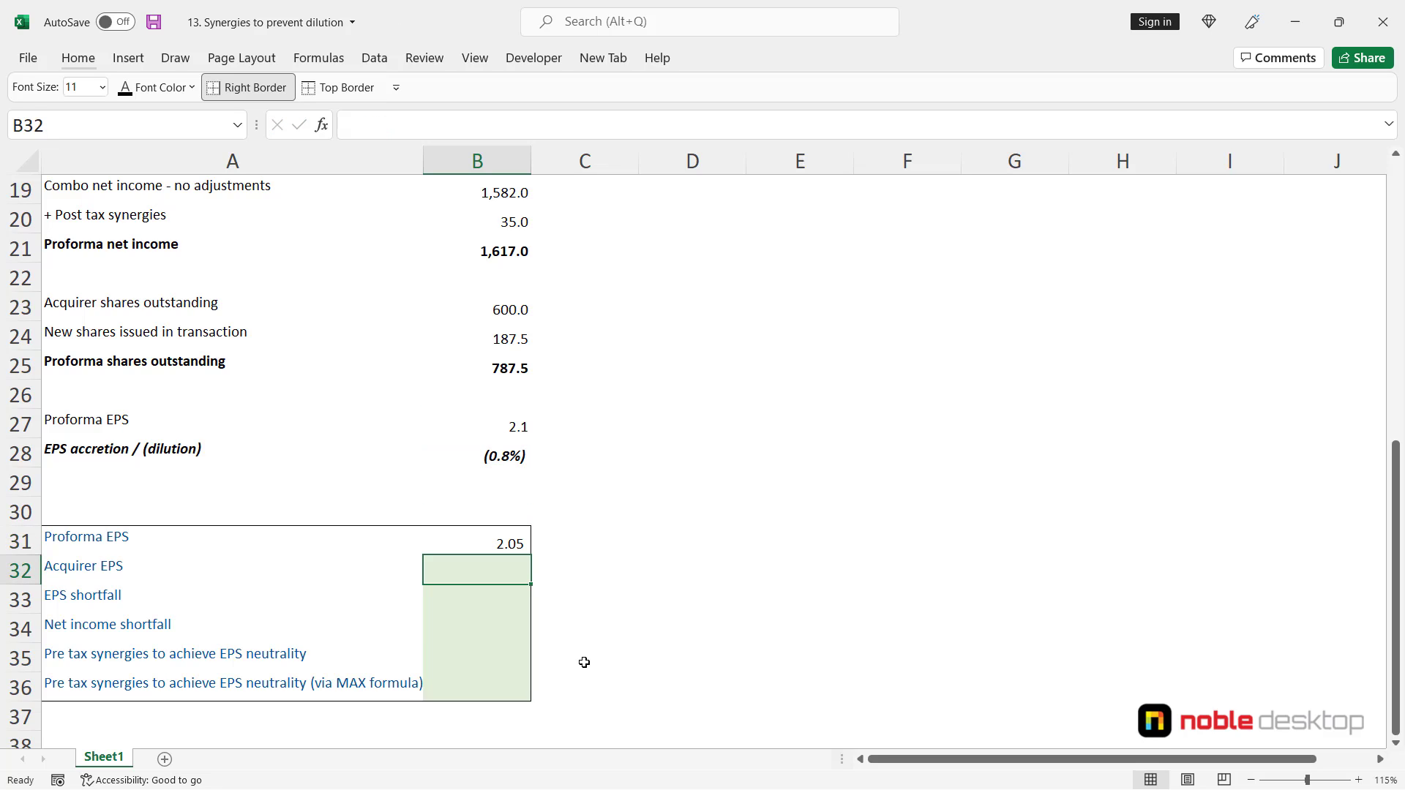
Link the Acquirer EPS cell B32 to Space Inc.'s EPS with the formula =B15.
{"action": "type", "text": "="}
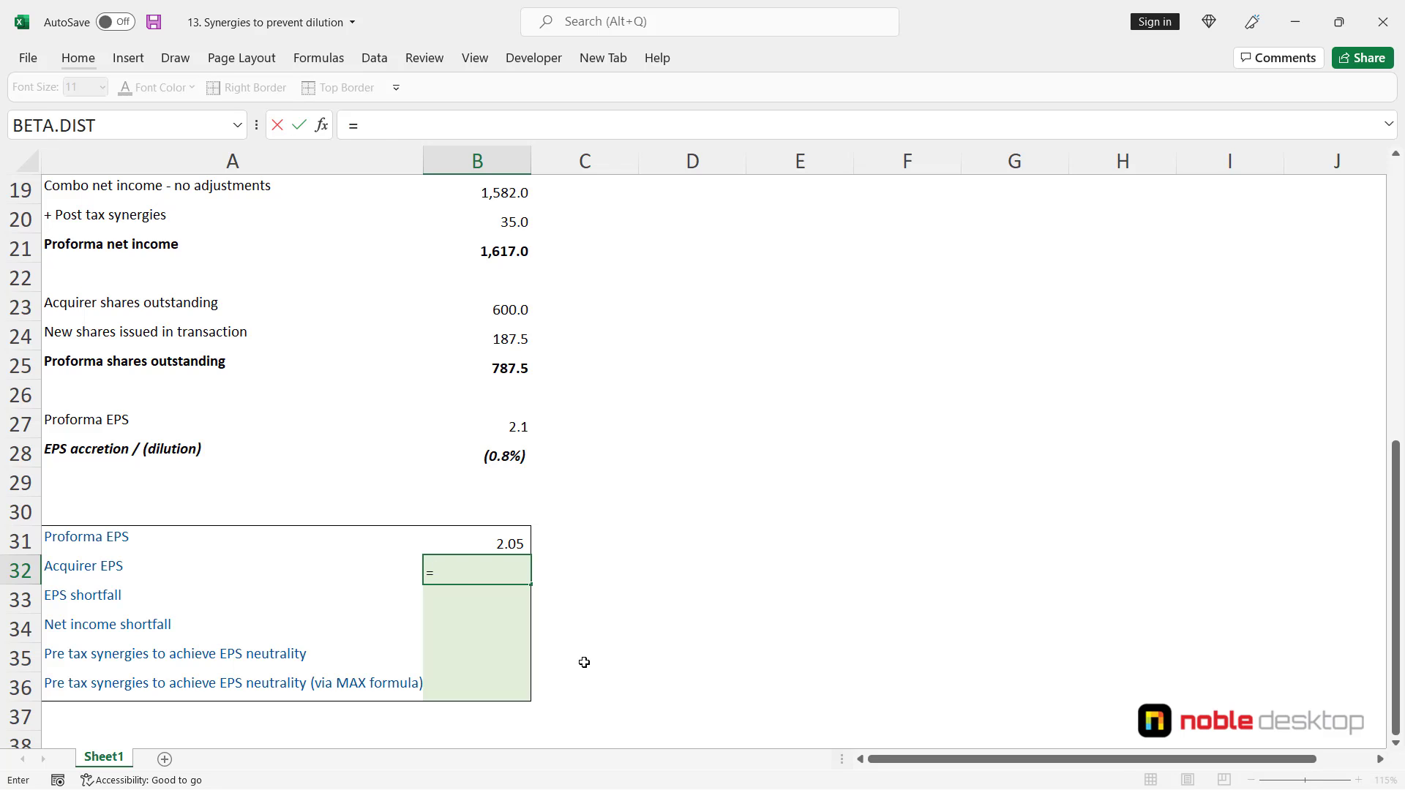
{"action": "key", "text": "Up"}
{"action": "key", "text": "Up"}
{"action": "key", "text": "Up"}
{"action": "key", "text": "Up"}
{"action": "key", "text": "Up"}
{"action": "key", "text": "Up"}
{"action": "key", "text": "Up"}
{"action": "key", "text": "Up"}
{"action": "key", "text": "Up"}
{"action": "key", "text": "Up"}
{"action": "key", "text": "Up"}
{"action": "key", "text": "Up"}
{"action": "key", "text": "Up"}
{"action": "key", "text": "Up"}
{"action": "key", "text": "Up"}
{"action": "key", "text": "Up"}
{"action": "key", "text": "Up"}
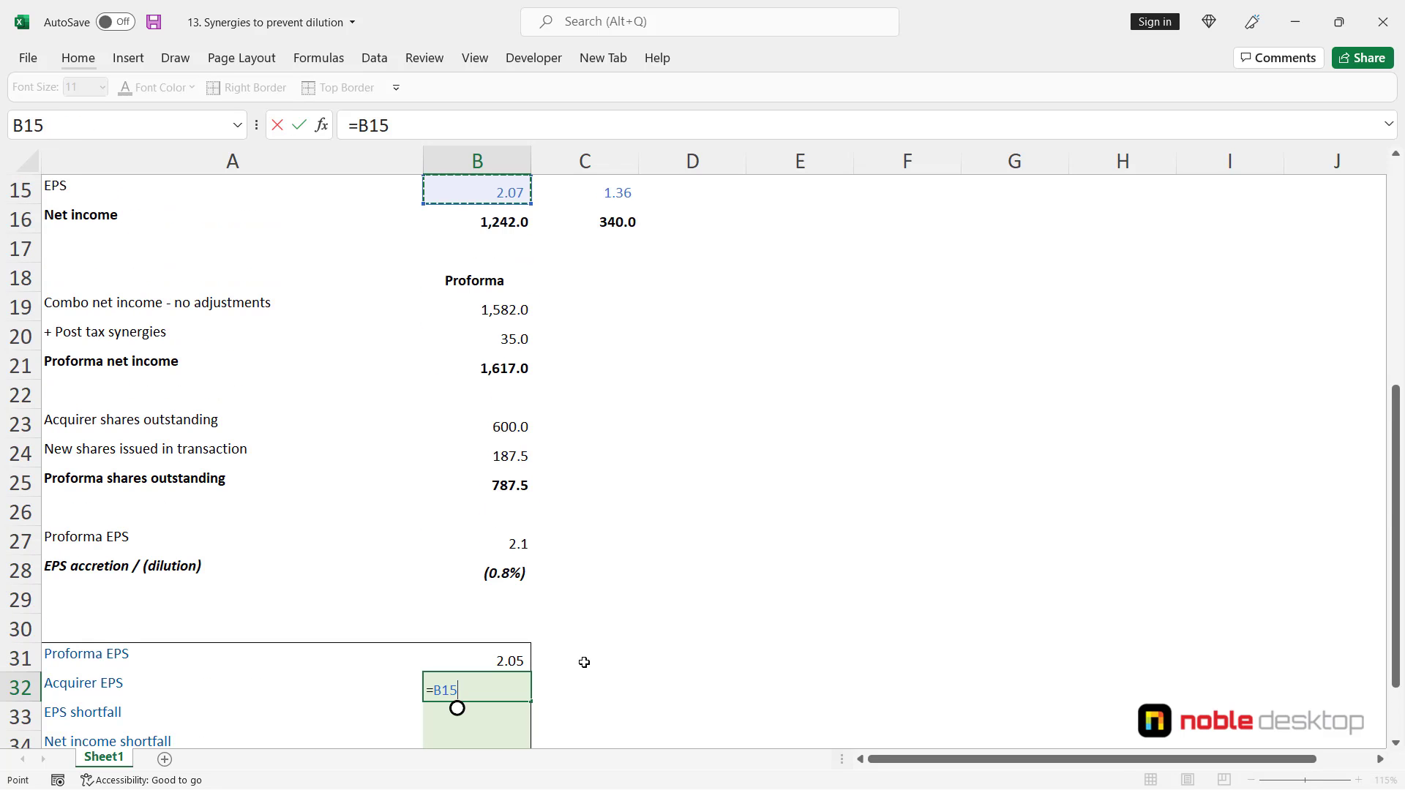
{"action": "scroll", "coordinate": [584, 663], "scroll_direction": "up", "scroll_amount": 2}
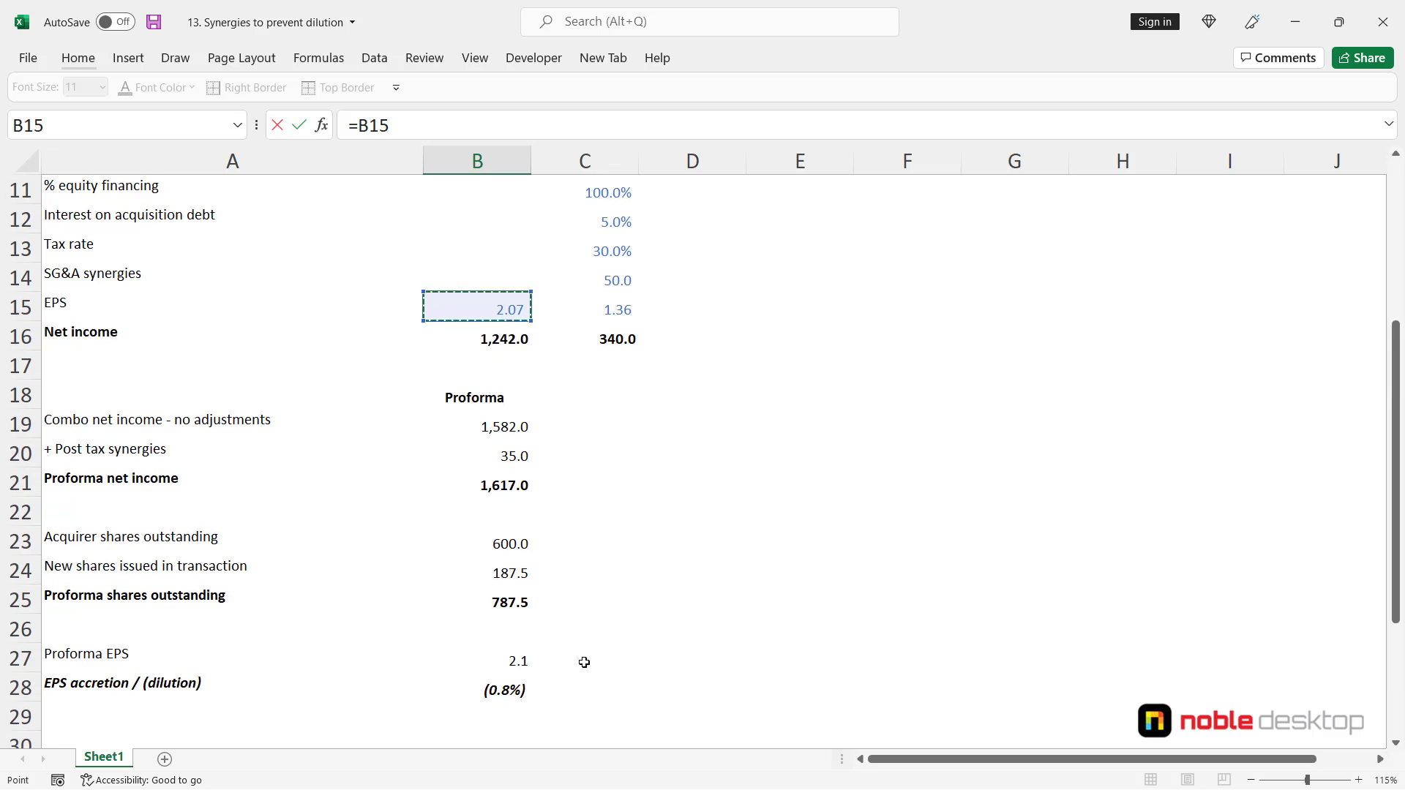
{"action": "key", "text": "ctrl+Return"}
Calculate the EPS shortfall in B33 with the formula =MAX(B32-B31,0).
{"action": "scroll", "coordinate": [584, 662], "scroll_direction": "down", "scroll_amount": 1}
{"action": "key", "text": "Down"}
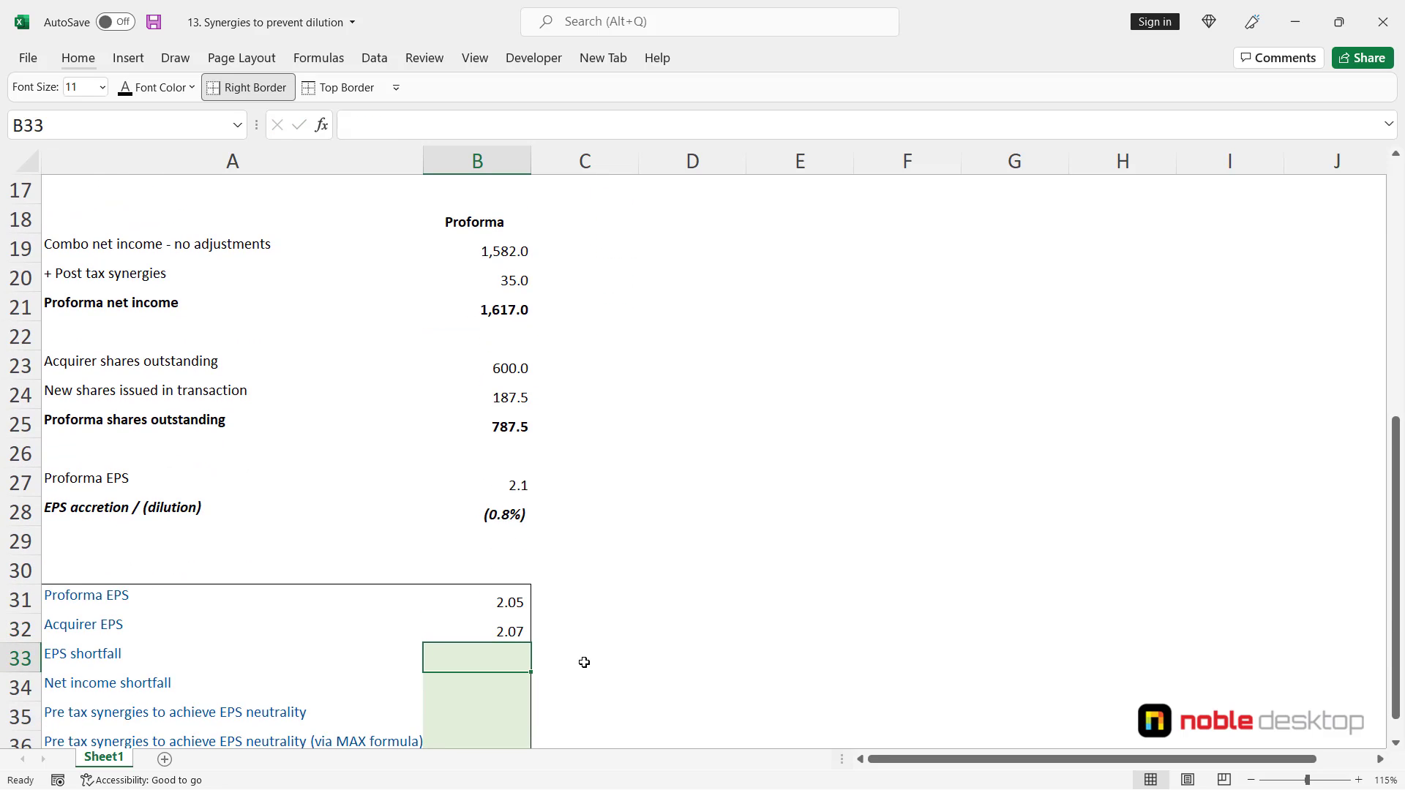
{"action": "type", "text": "=max"}
{"action": "key", "text": "Tab"}
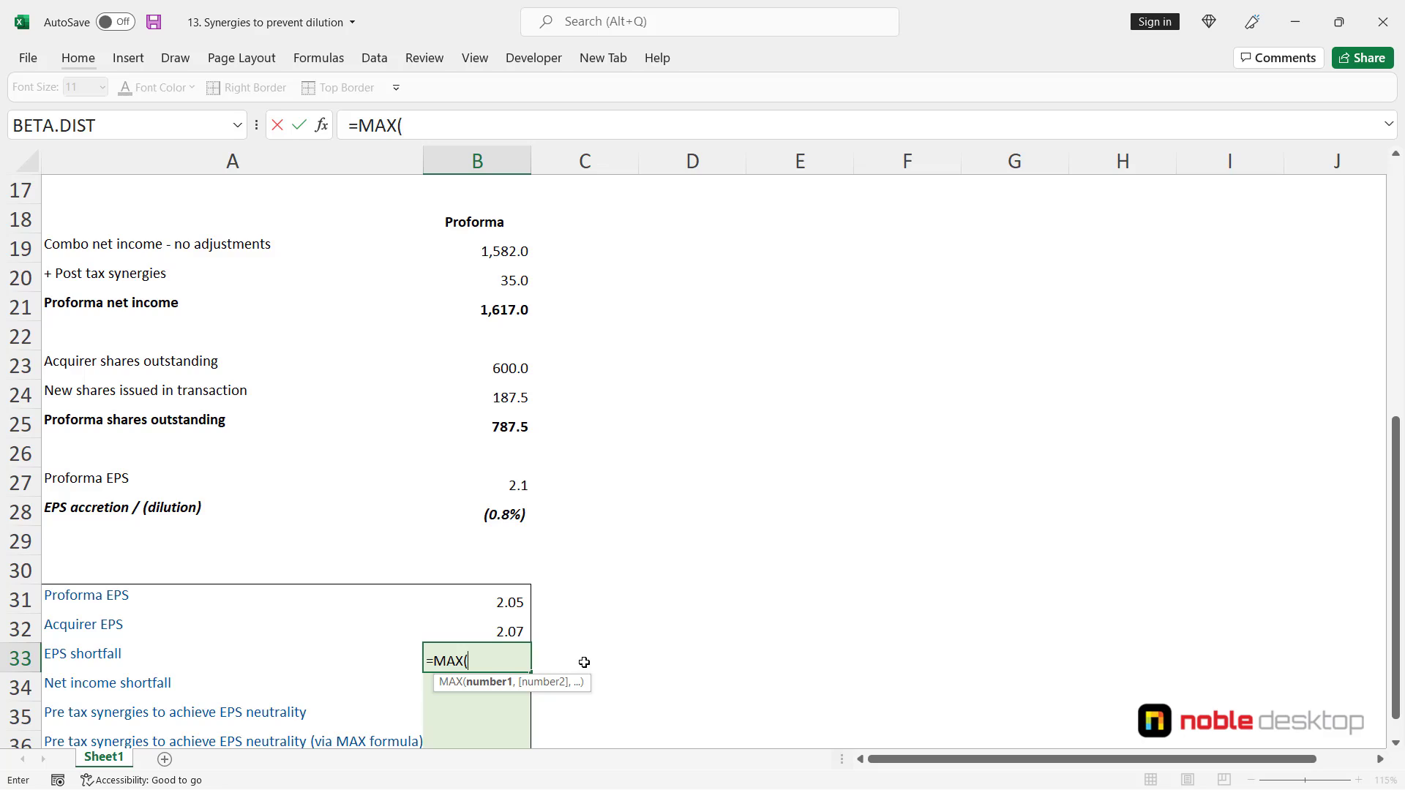
{"action": "key", "text": "Up"}
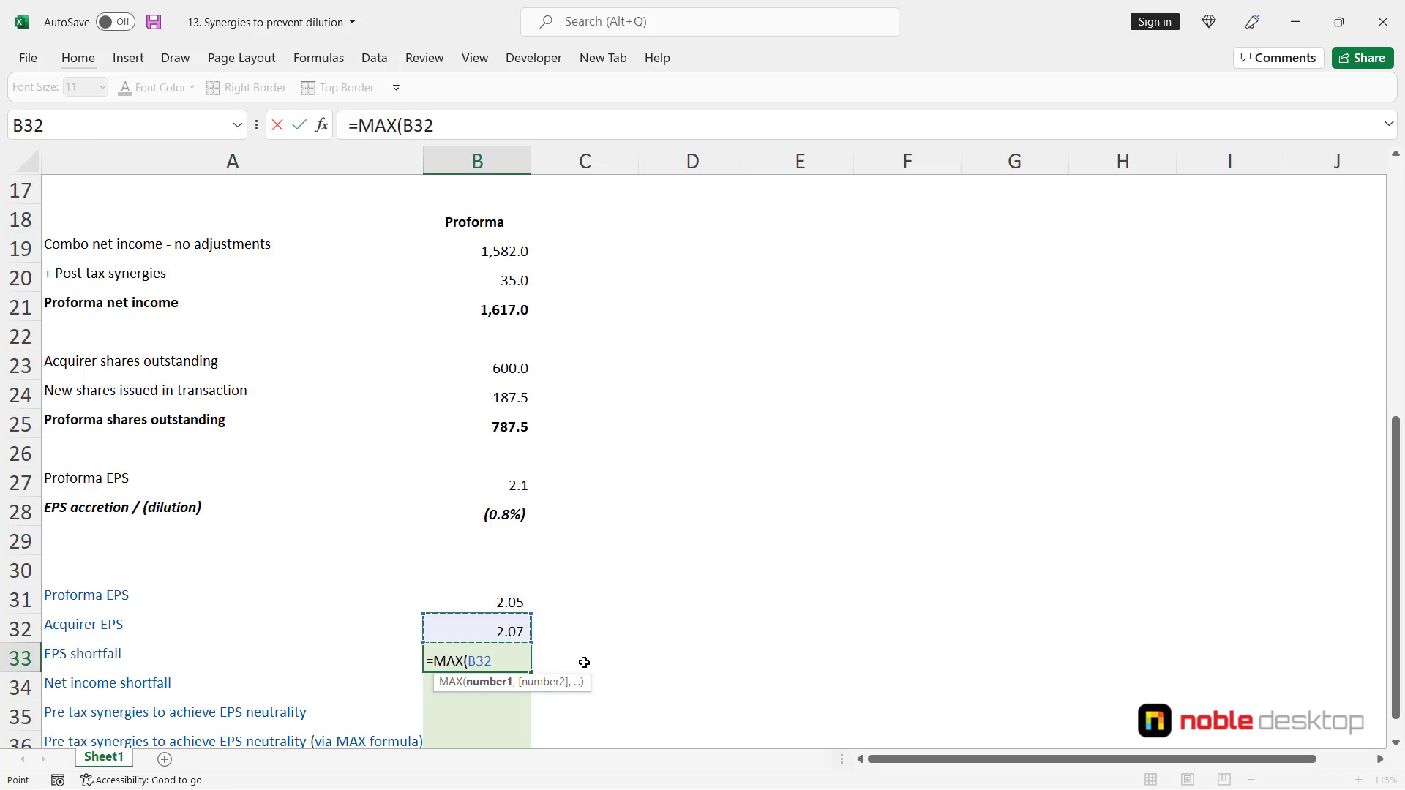
{"action": "type", "text": "-"}
{"action": "key", "text": "Up"}
{"action": "key", "text": "Up"}
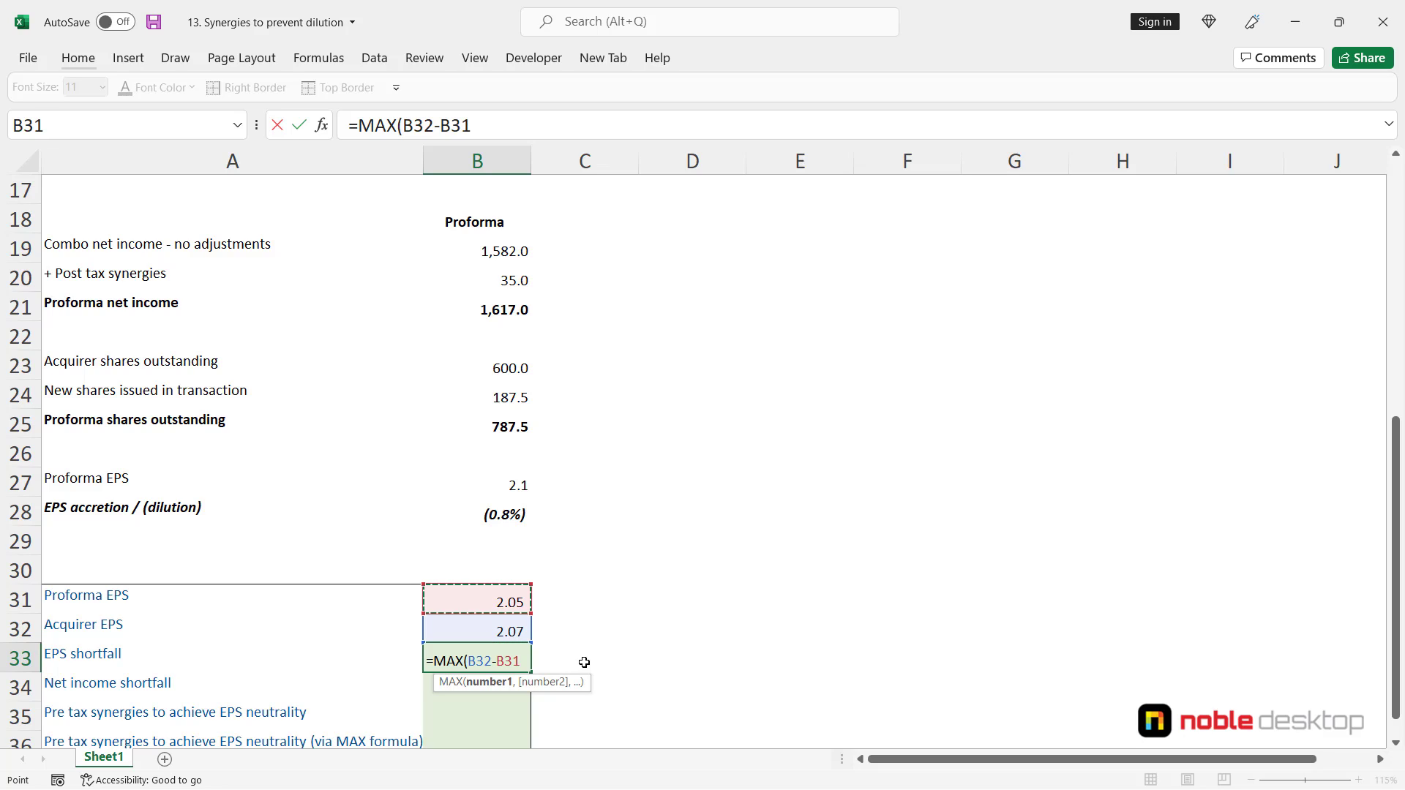
{"action": "type", "text": ",0"}
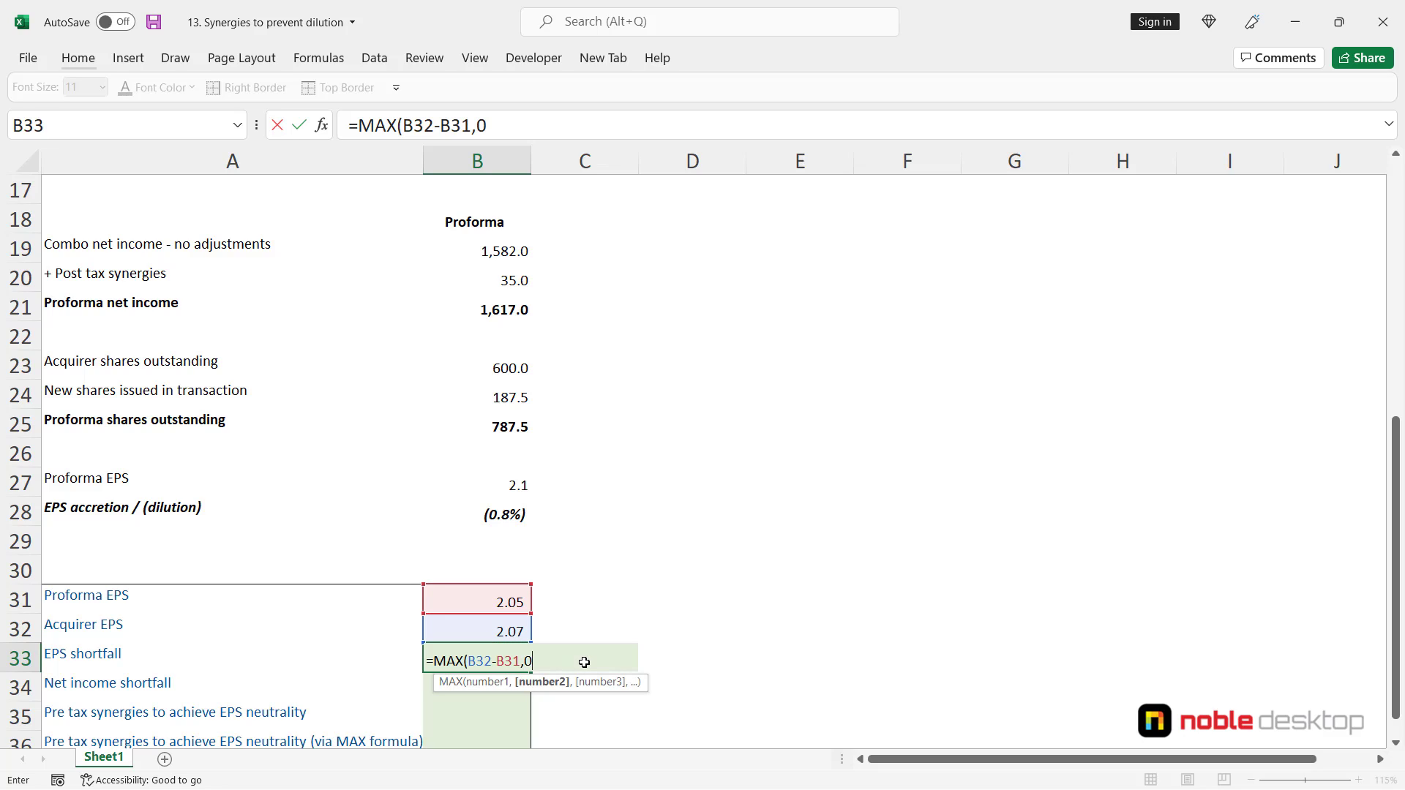
{"action": "type", "text": ")"}
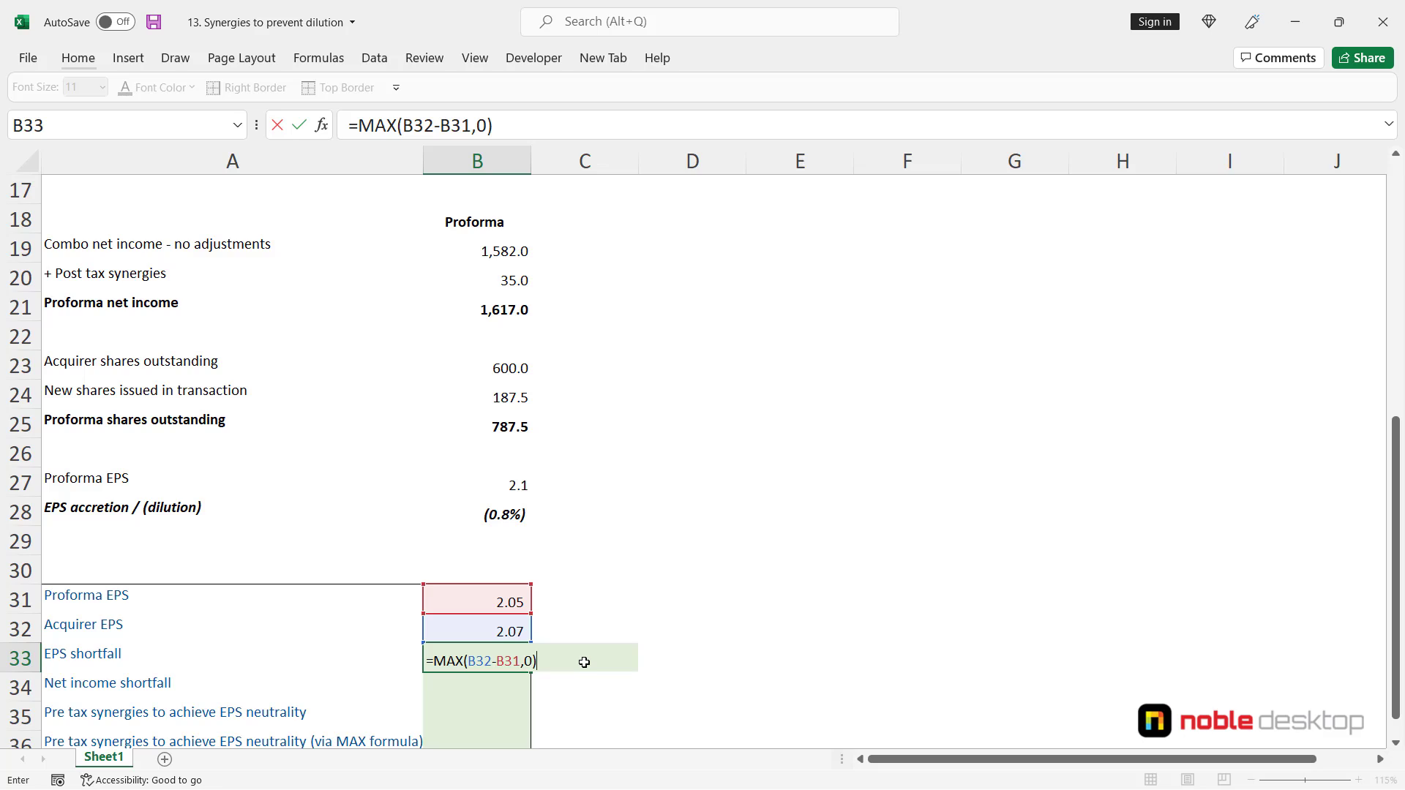
{"action": "key", "text": "ctrl+Return"}
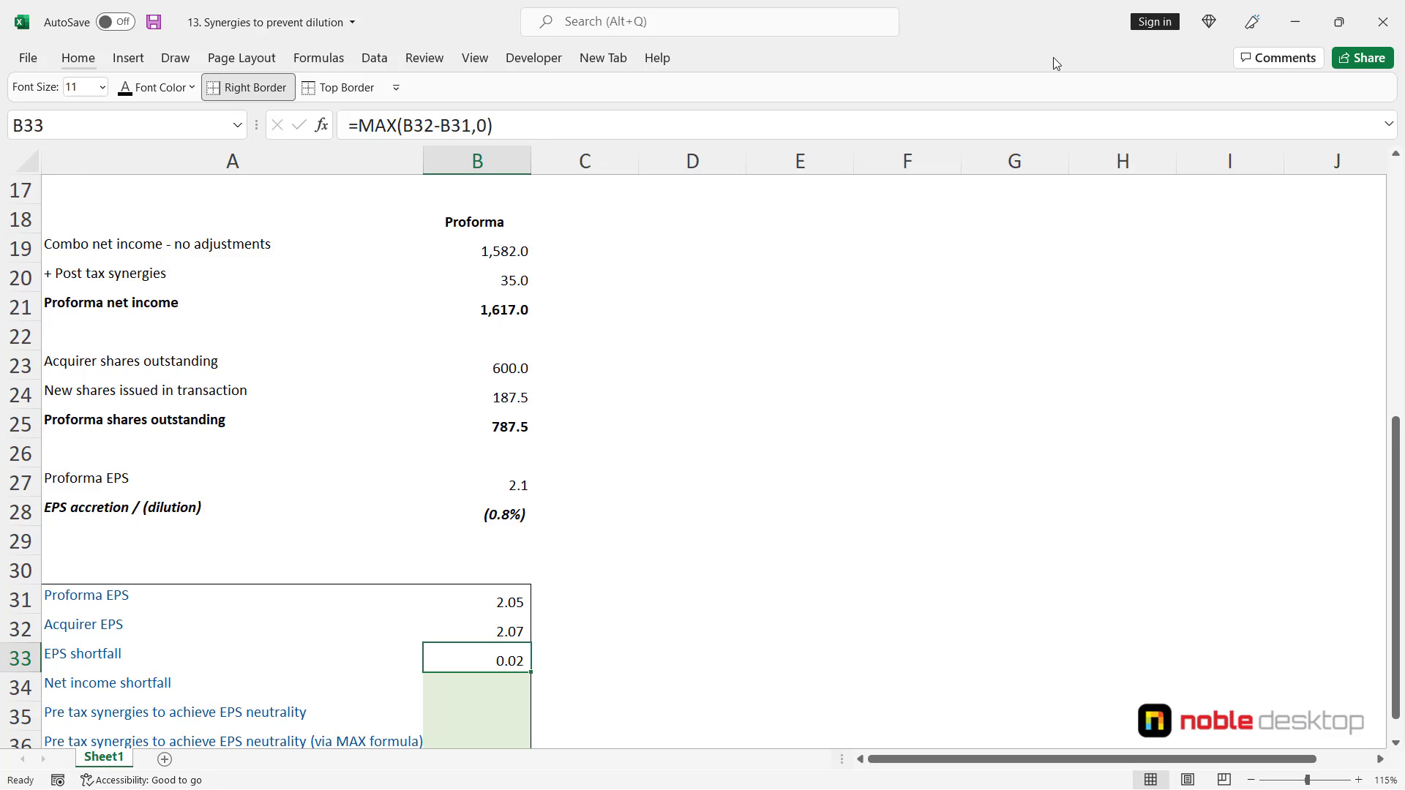
Calculate the Net income shortfall in B34 as EPS shortfall times proforma shares outstanding, using =B33*B25.
{"action": "scroll", "coordinate": [1056, 64], "scroll_direction": "down", "scroll_amount": 1}
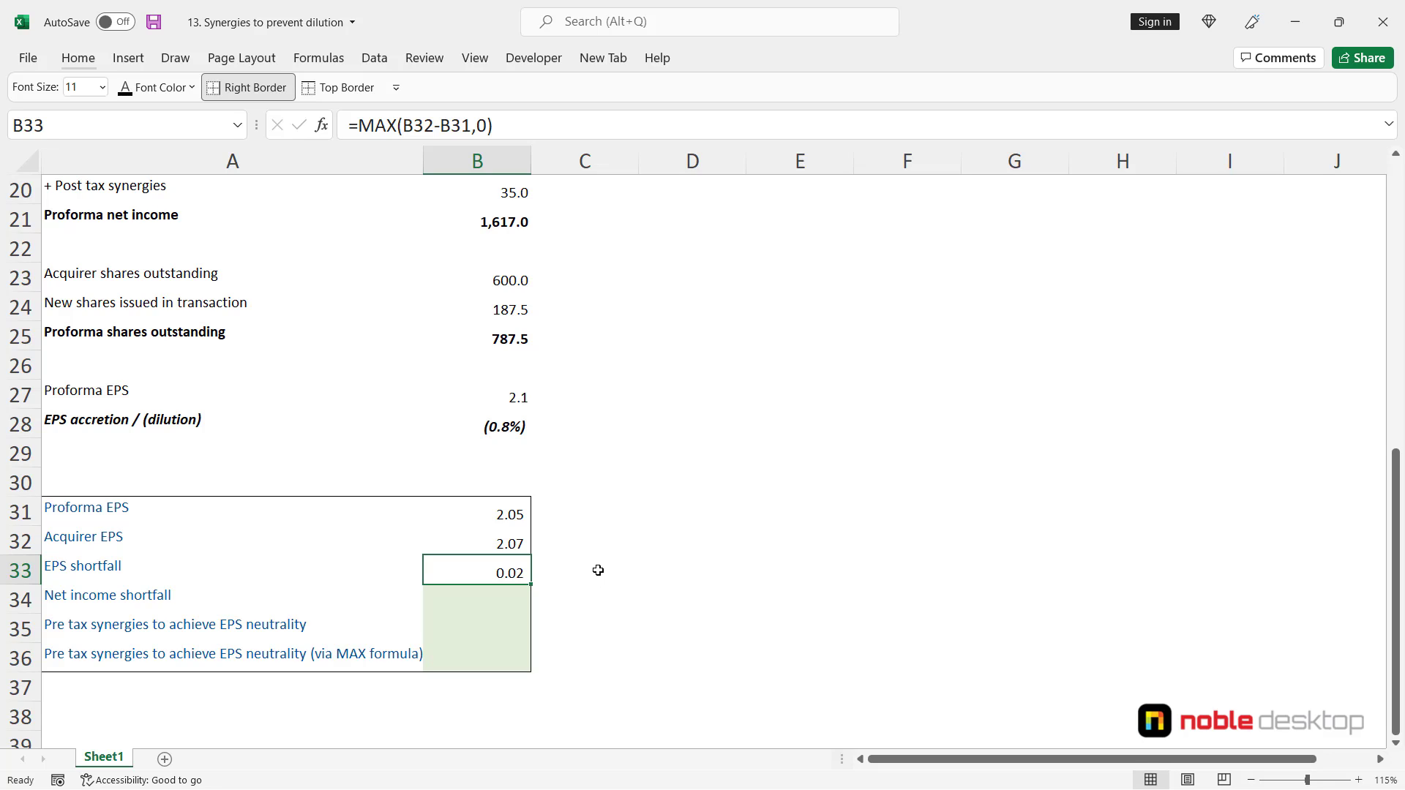
{"action": "key", "text": "Down"}
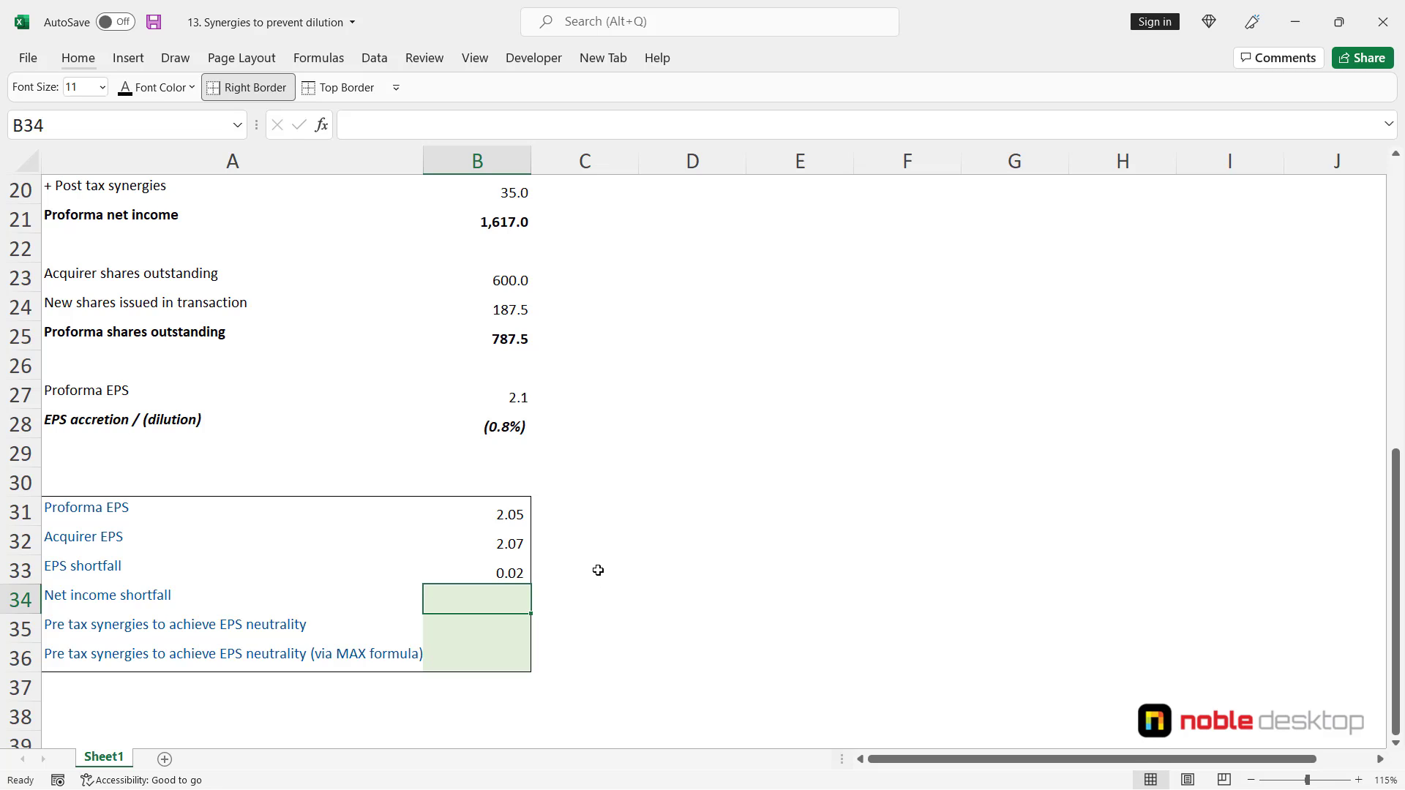
{"action": "type", "text": "="}
{"action": "key", "text": "Up"}
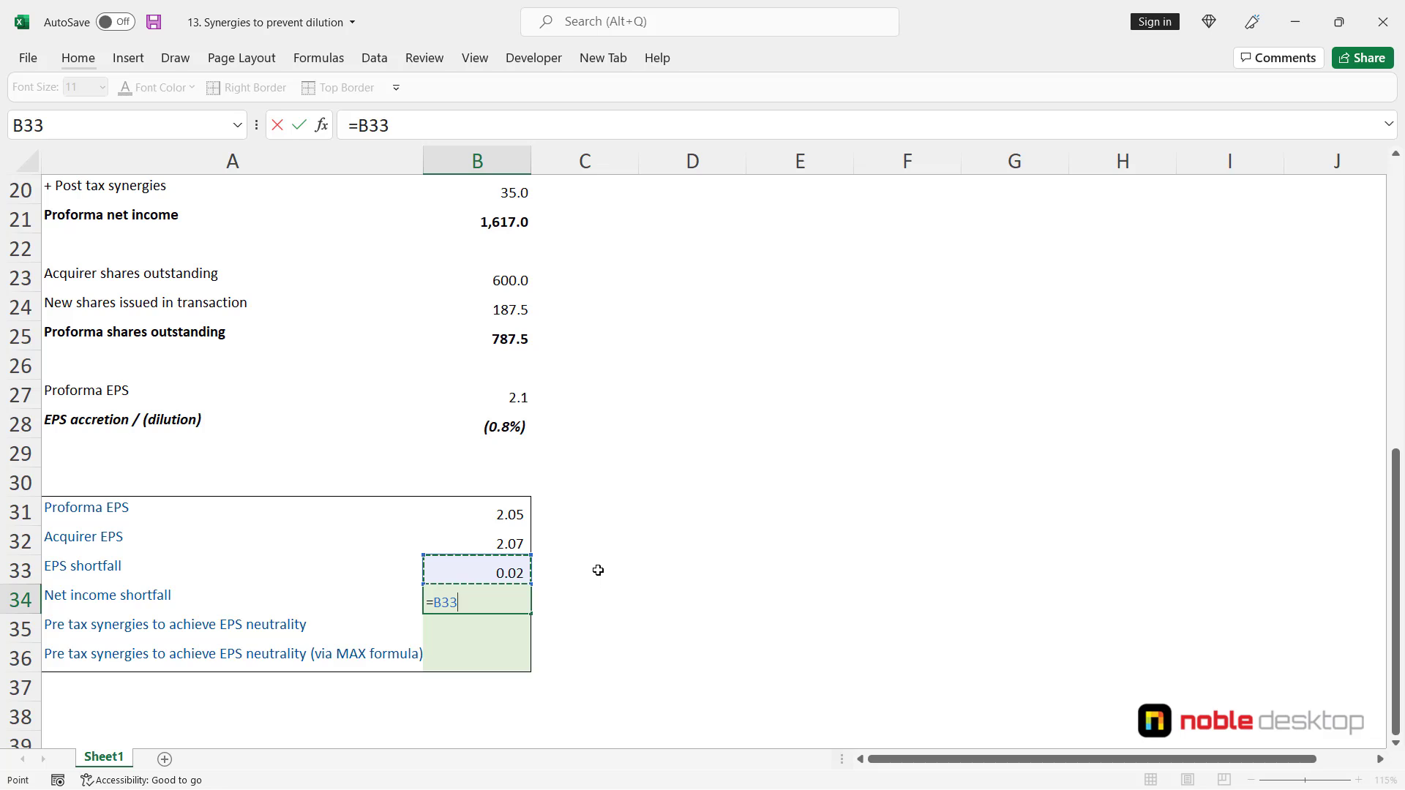
{"action": "type", "text": "*"}
{"action": "key", "text": "Up"}
{"action": "key", "text": "Up"}
{"action": "key", "text": "Up"}
{"action": "key", "text": "Up"}
{"action": "key", "text": "Up"}
{"action": "key", "text": "Up"}
{"action": "key", "text": "Up"}
{"action": "key", "text": "Up"}
{"action": "key", "text": "Up"}
{"action": "key", "text": "Up"}
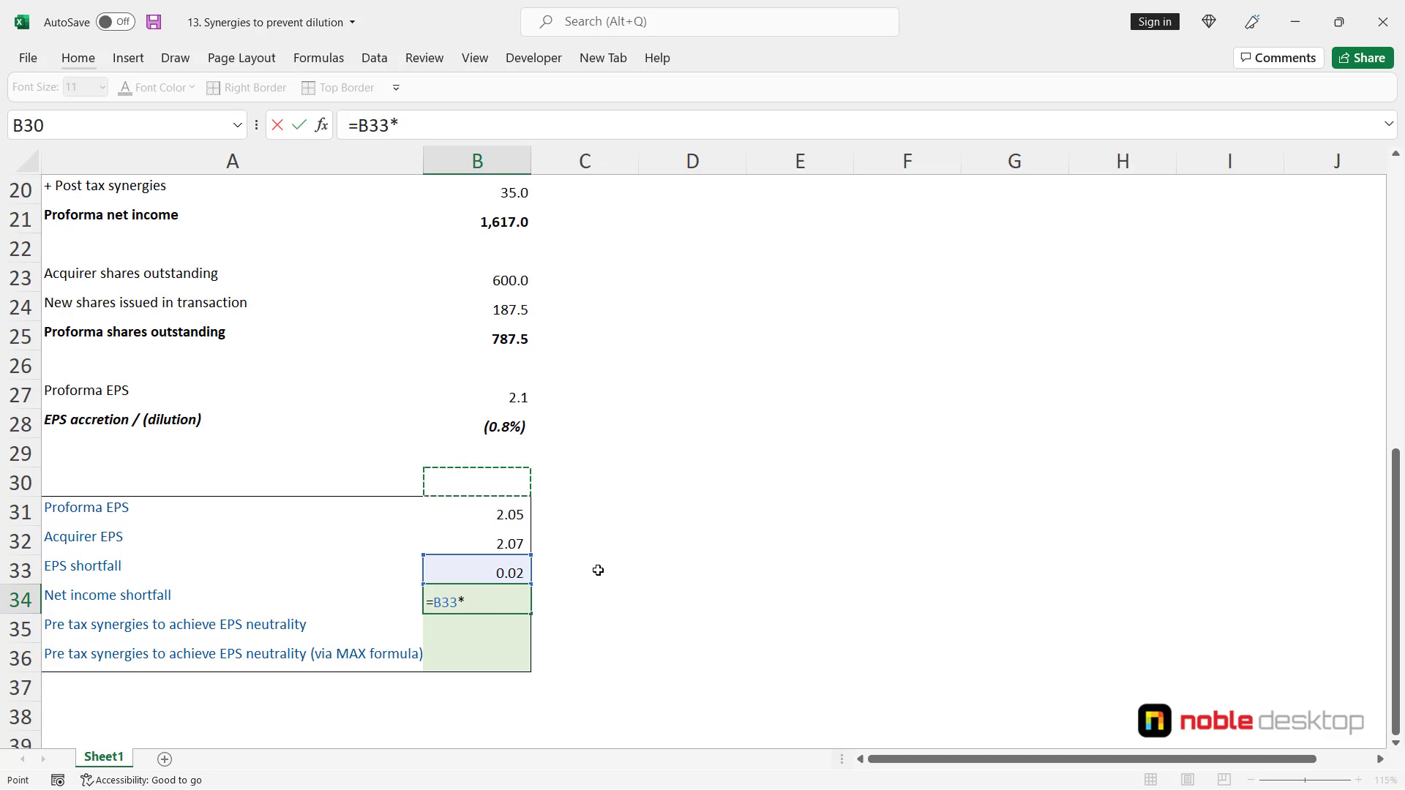
{"action": "key", "text": "Down"}
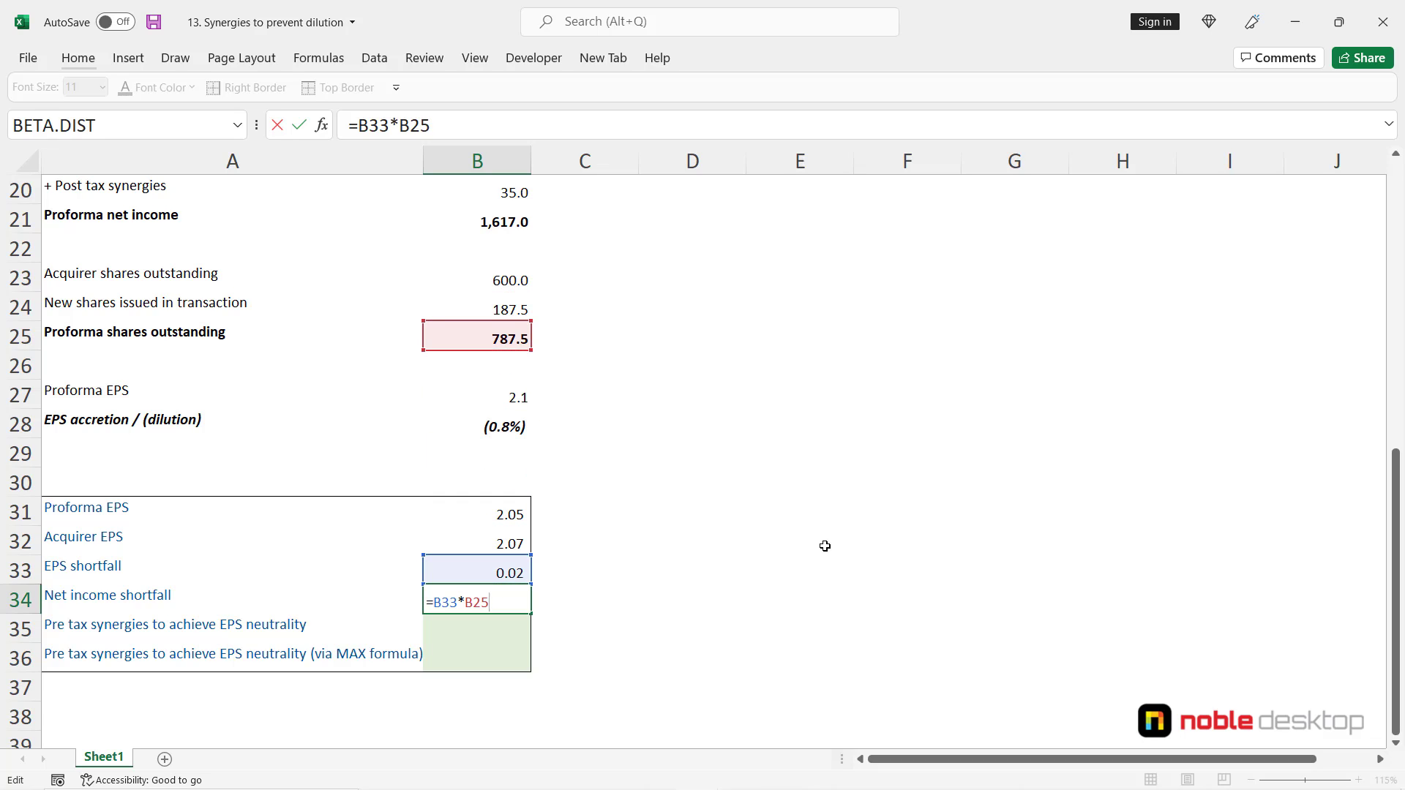
{"action": "key", "text": "ctrl+Return"}
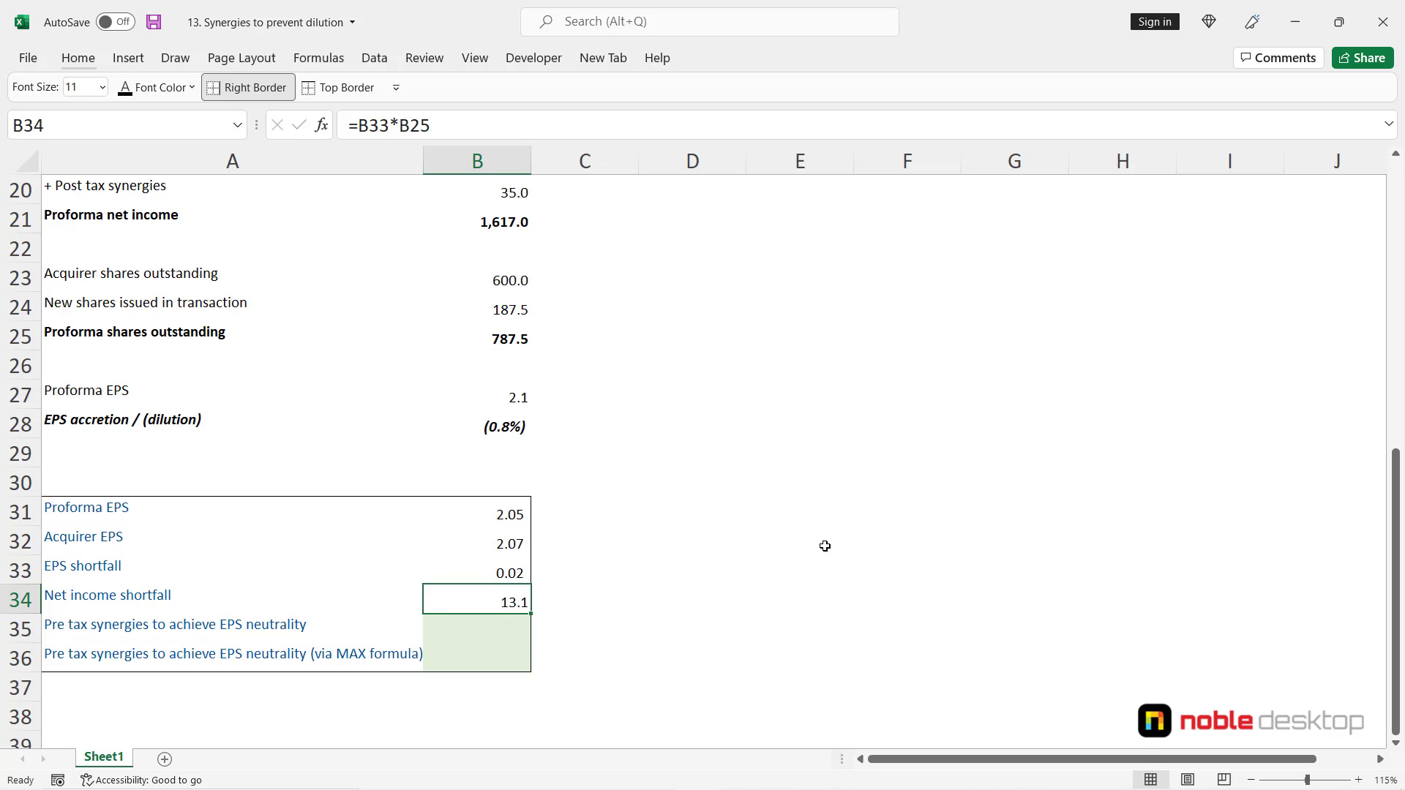
Calculate the pre tax synergies to achieve EPS neutrality in B35 by grossing up the net income shortfall for tax, using =B34/(1-C13).
{"action": "key", "text": "Down"}
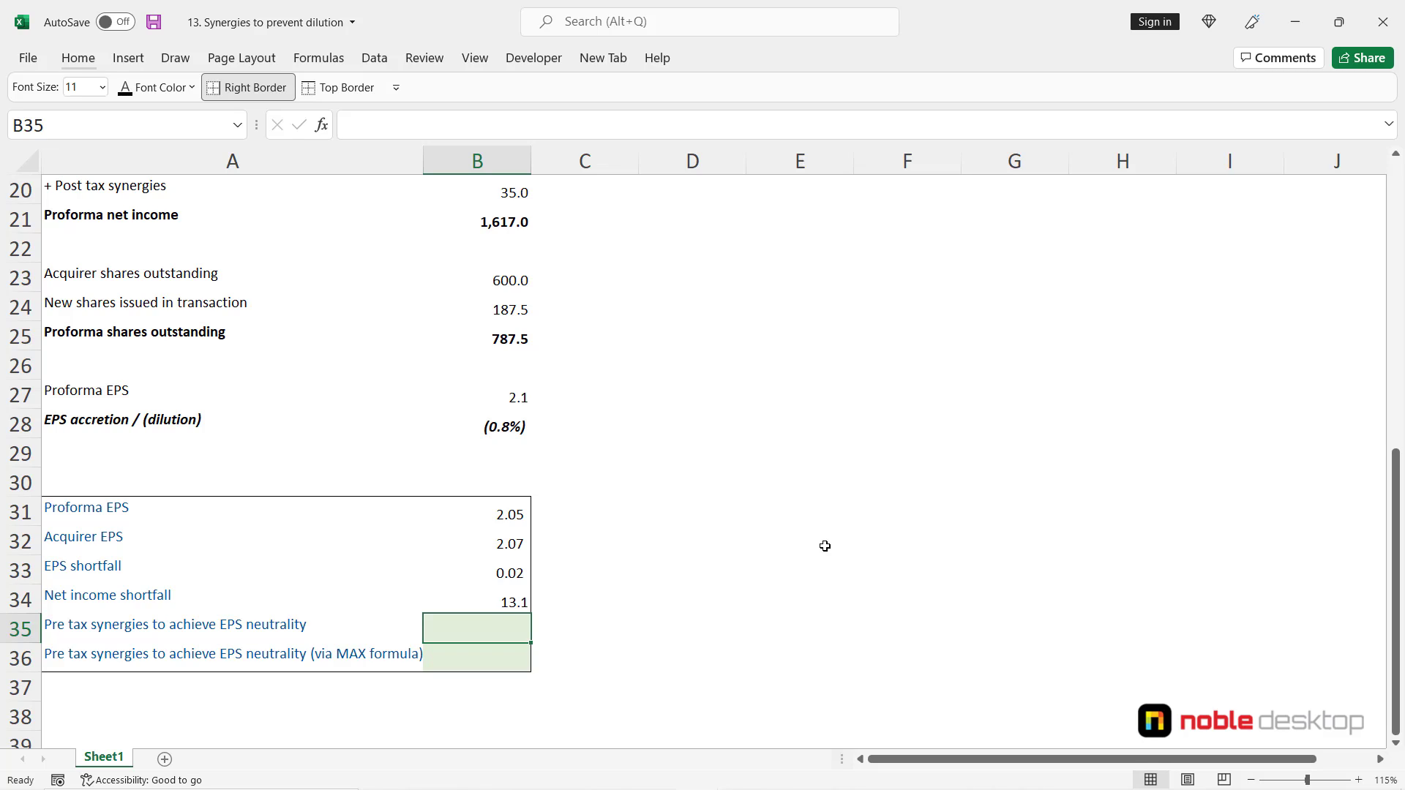
{"action": "type", "text": "="}
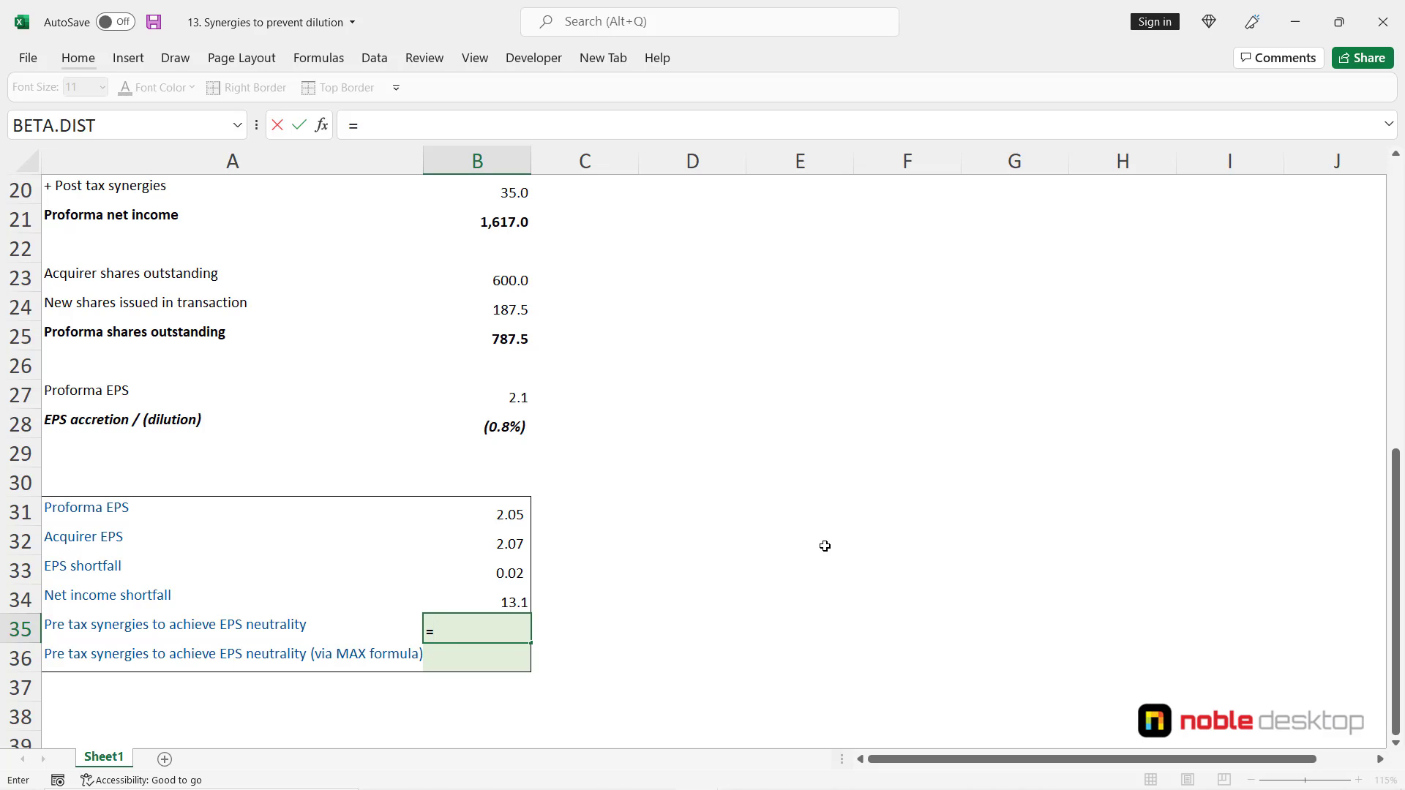
{"action": "key", "text": "Up"}
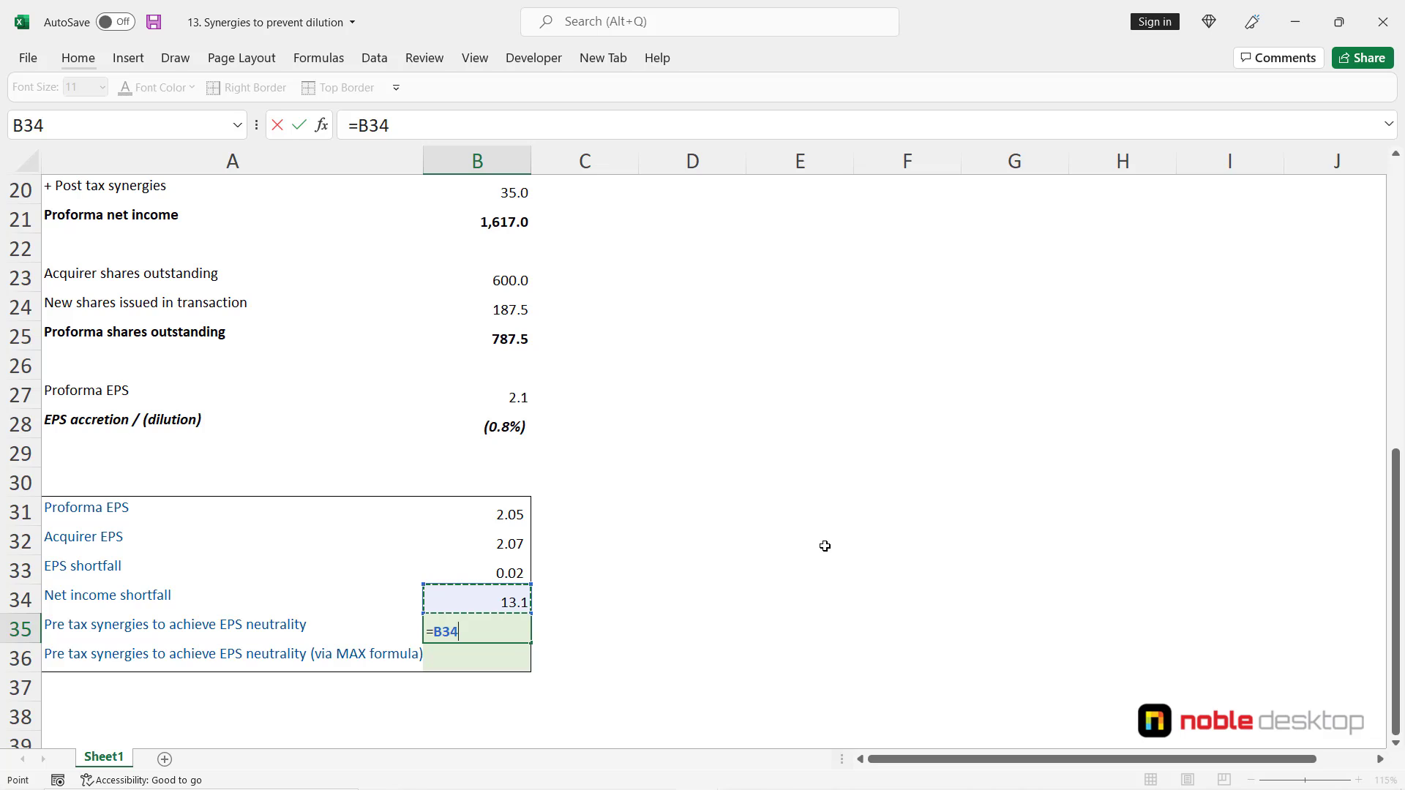
{"action": "type", "text": "/(1-"}
{"action": "key", "text": "Up"}
{"action": "key", "text": "Up"}
{"action": "key", "text": "Up"}
{"action": "key", "text": "Up"}
{"action": "key", "text": "Up"}
{"action": "key", "text": "Up"}
{"action": "key", "text": "Up"}
{"action": "key", "text": "Up"}
{"action": "key", "text": "Up"}
{"action": "key", "text": "Up"}
{"action": "key", "text": "Up"}
{"action": "key", "text": "Up"}
{"action": "key", "text": "Up"}
{"action": "key", "text": "Up"}
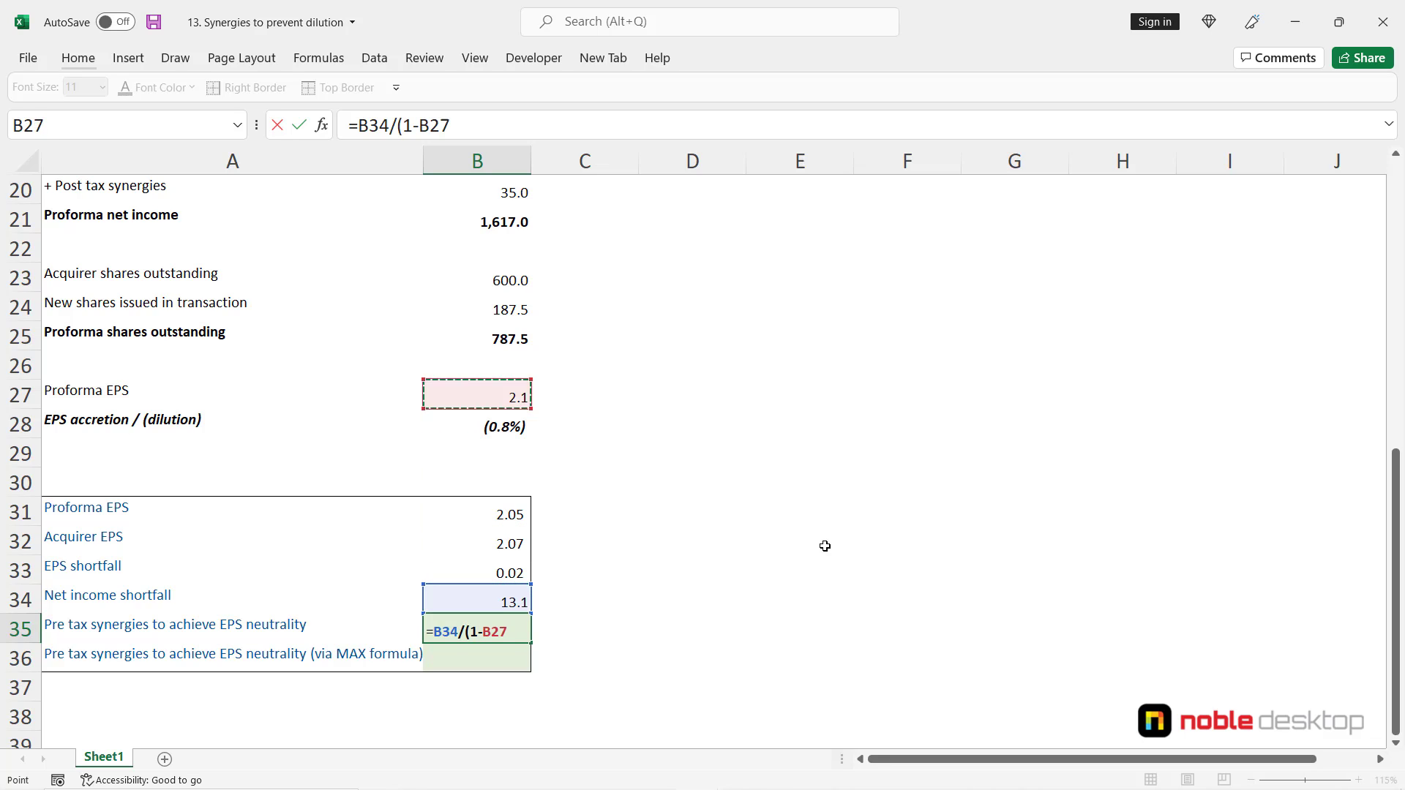
{"action": "key", "text": "Up"}
{"action": "key", "text": "Up"}
{"action": "key", "text": "Up"}
{"action": "key", "text": "Up"}
{"action": "key", "text": "Up"}
{"action": "key", "text": "Up"}
{"action": "key", "text": "Up"}
{"action": "key", "text": "Up"}
{"action": "key", "text": "Up"}
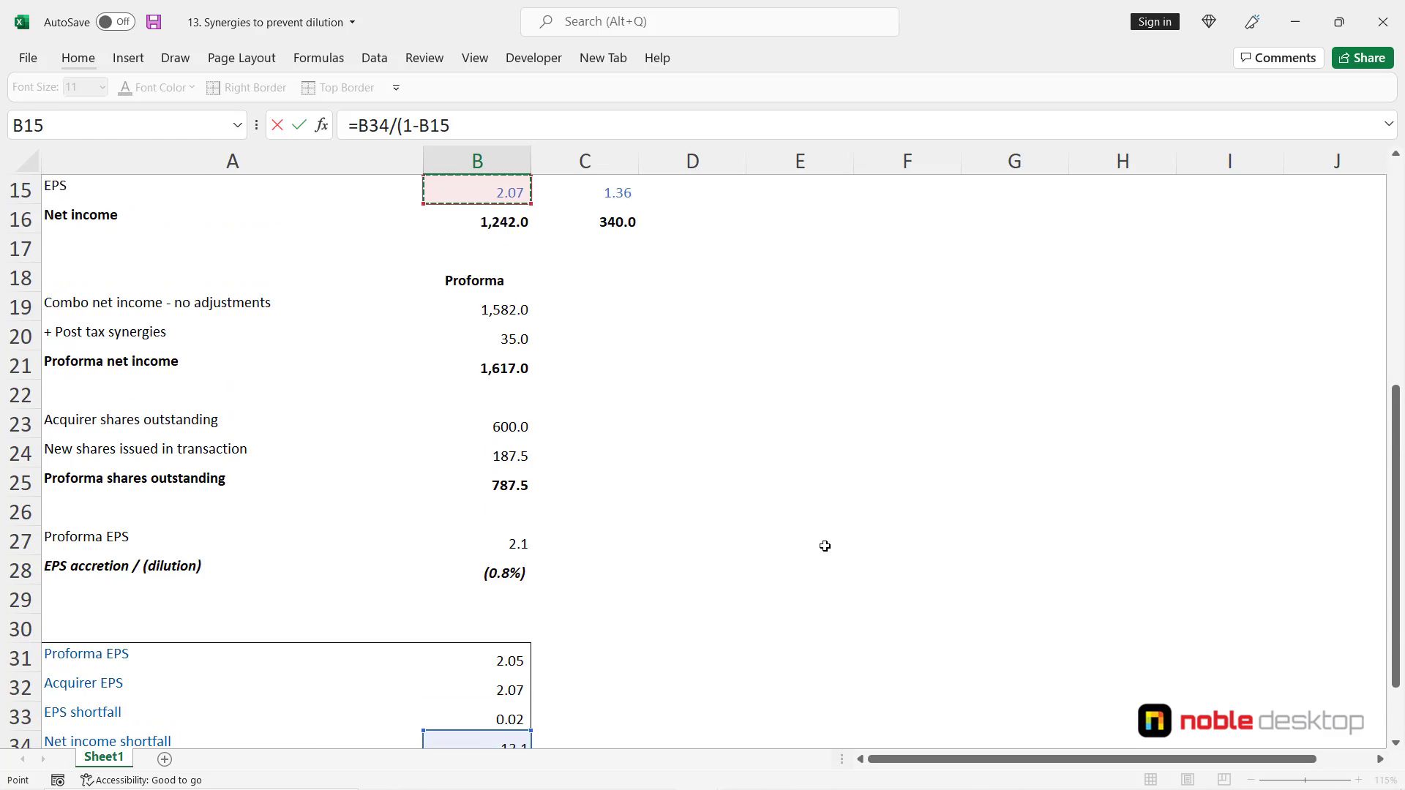
{"action": "key", "text": "Down"}
{"action": "key", "text": "Right"}
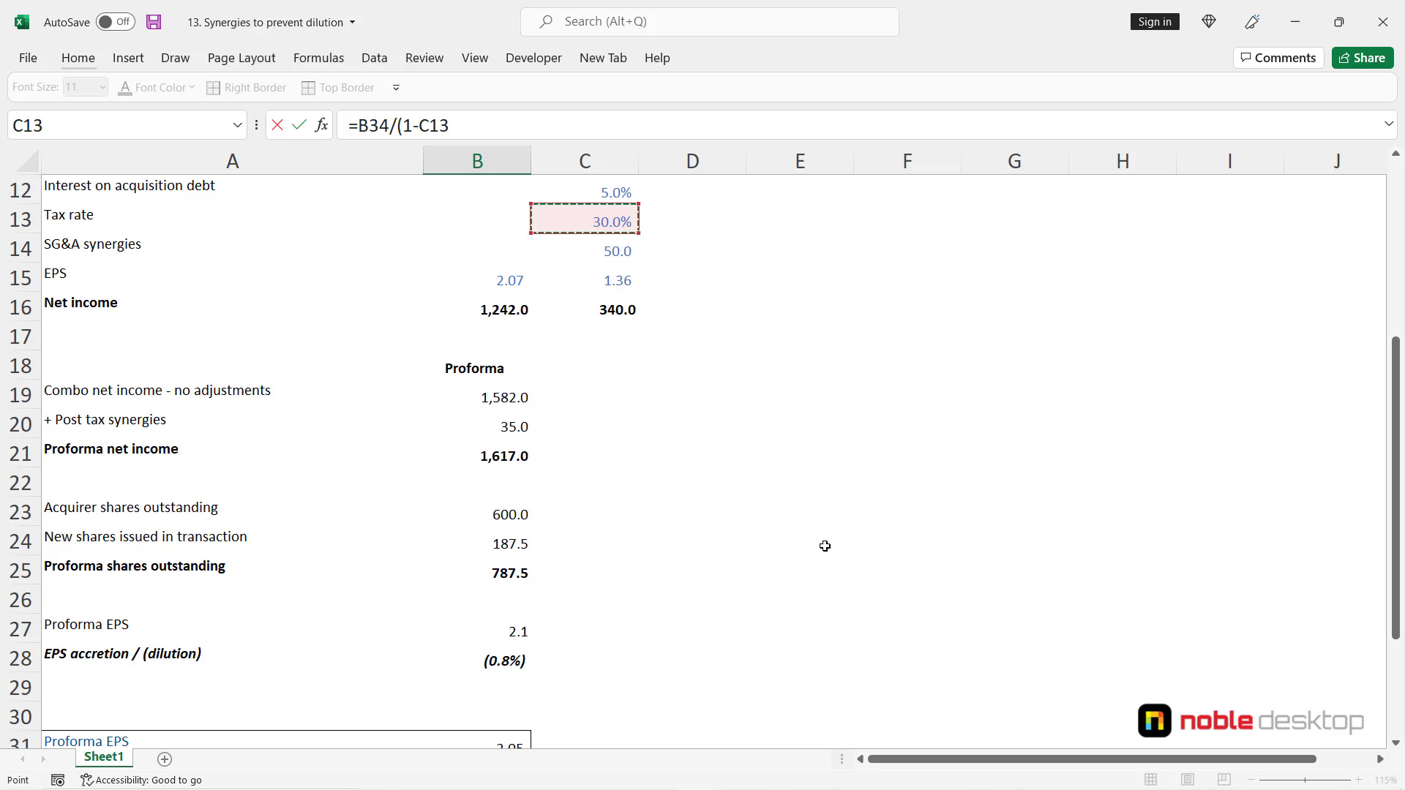
{"action": "type", "text": ")"}
{"action": "key", "text": "ctrl+Return"}
Start a MAX formula in B36 whose first argument begins with Acquirer EPS minus Proforma EPS, as =MAX((B32-B31).
{"action": "scroll", "coordinate": [823, 549], "scroll_direction": "down", "scroll_amount": 1}
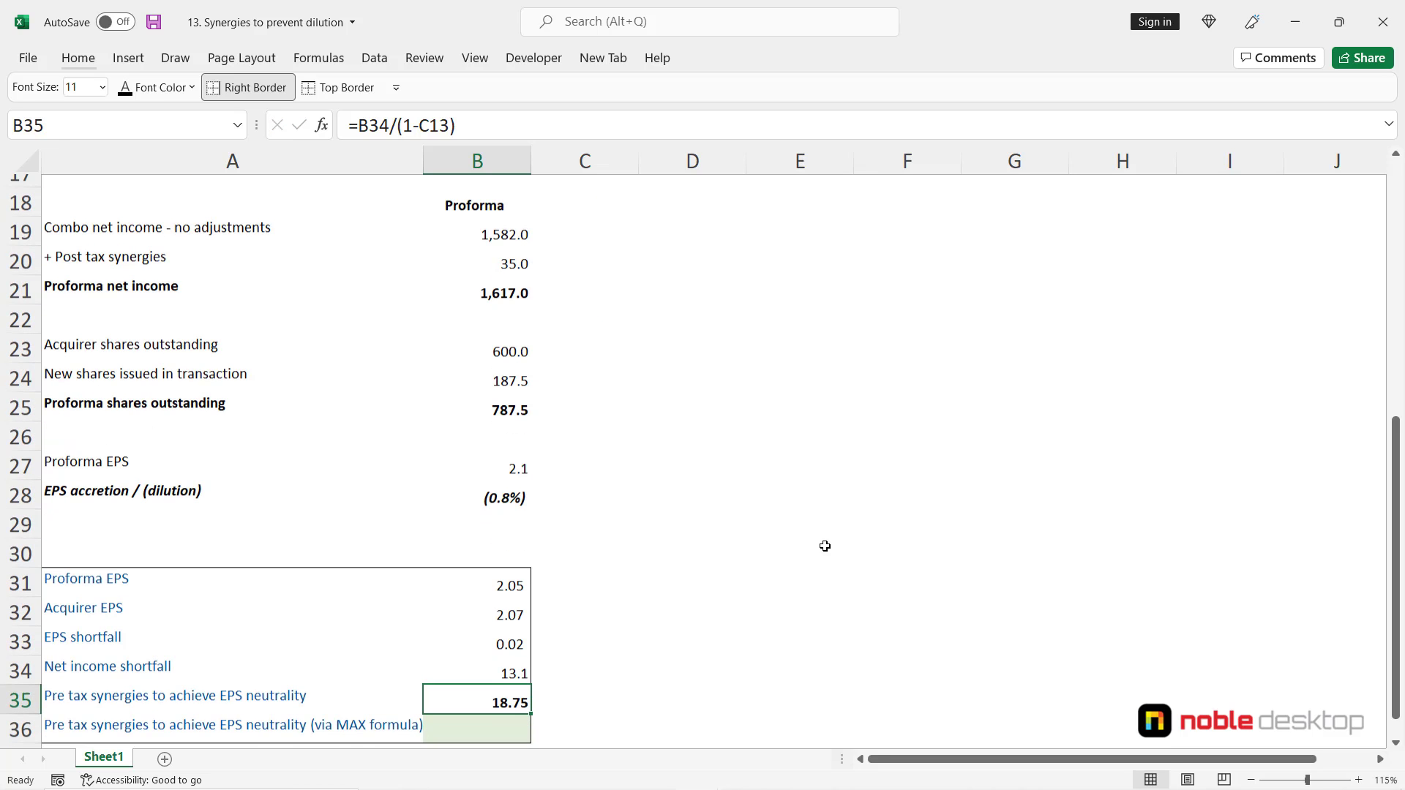
{"action": "scroll", "coordinate": [701, 639], "scroll_direction": "down", "scroll_amount": 1}
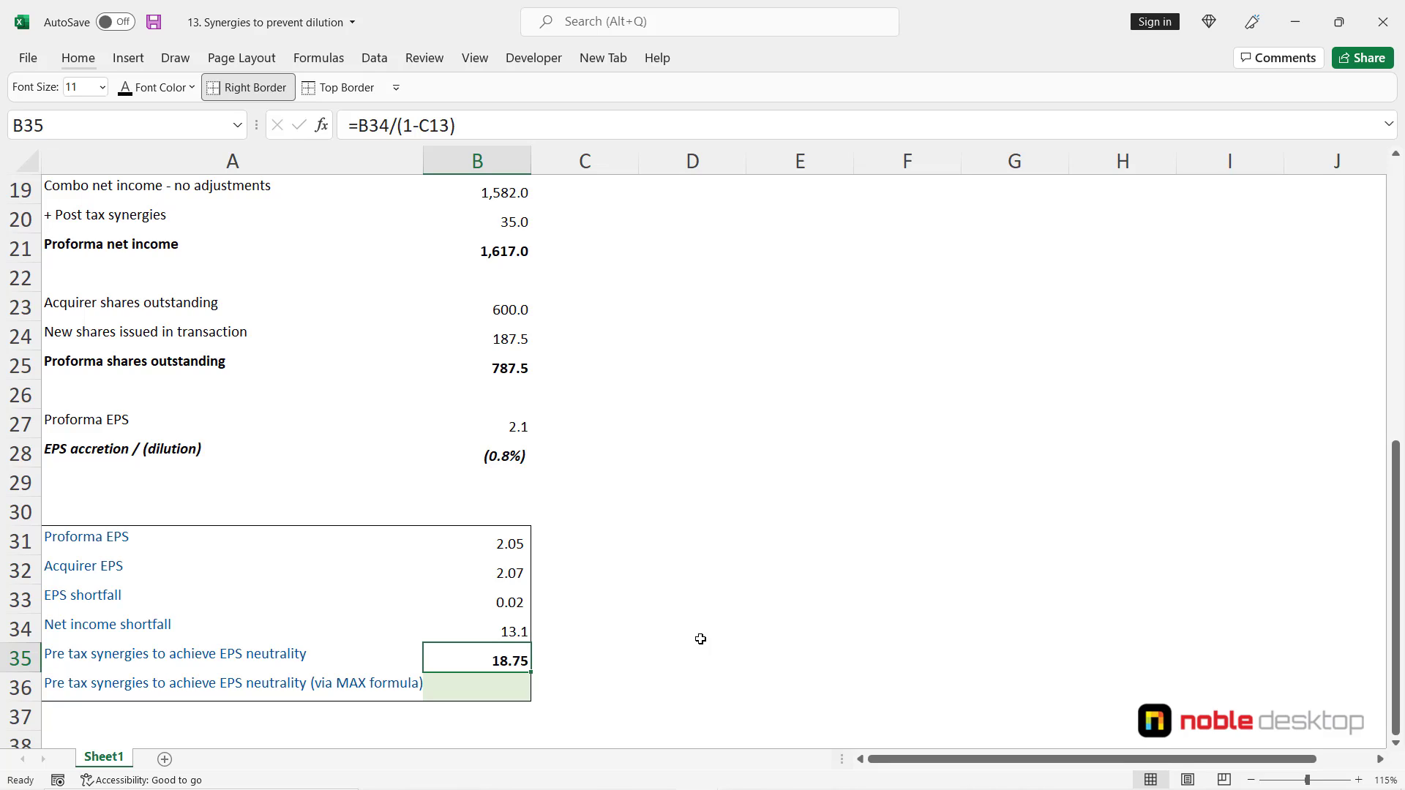
{"action": "key", "text": "Down"}
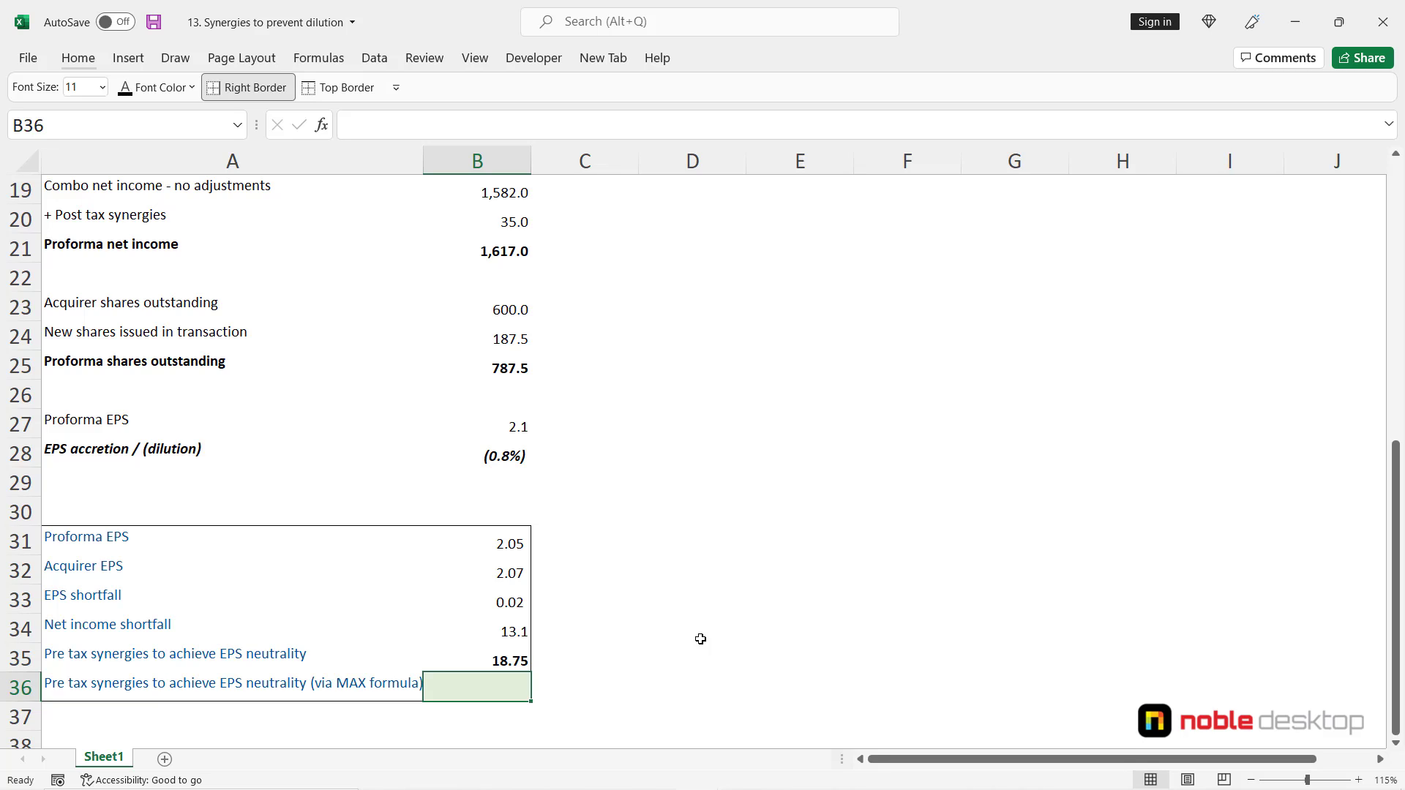
{"action": "type", "text": "=max"}
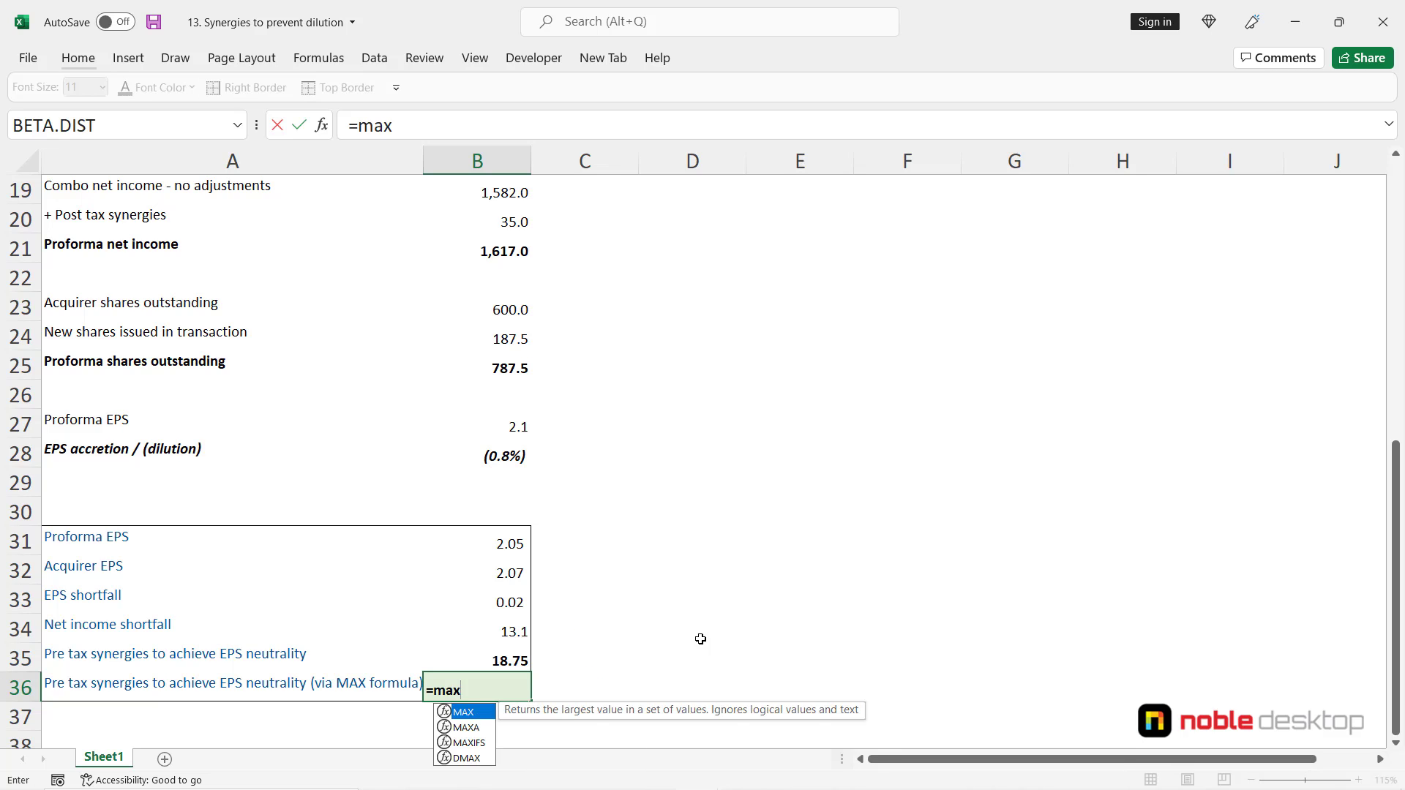
{"action": "key", "text": "Tab"}
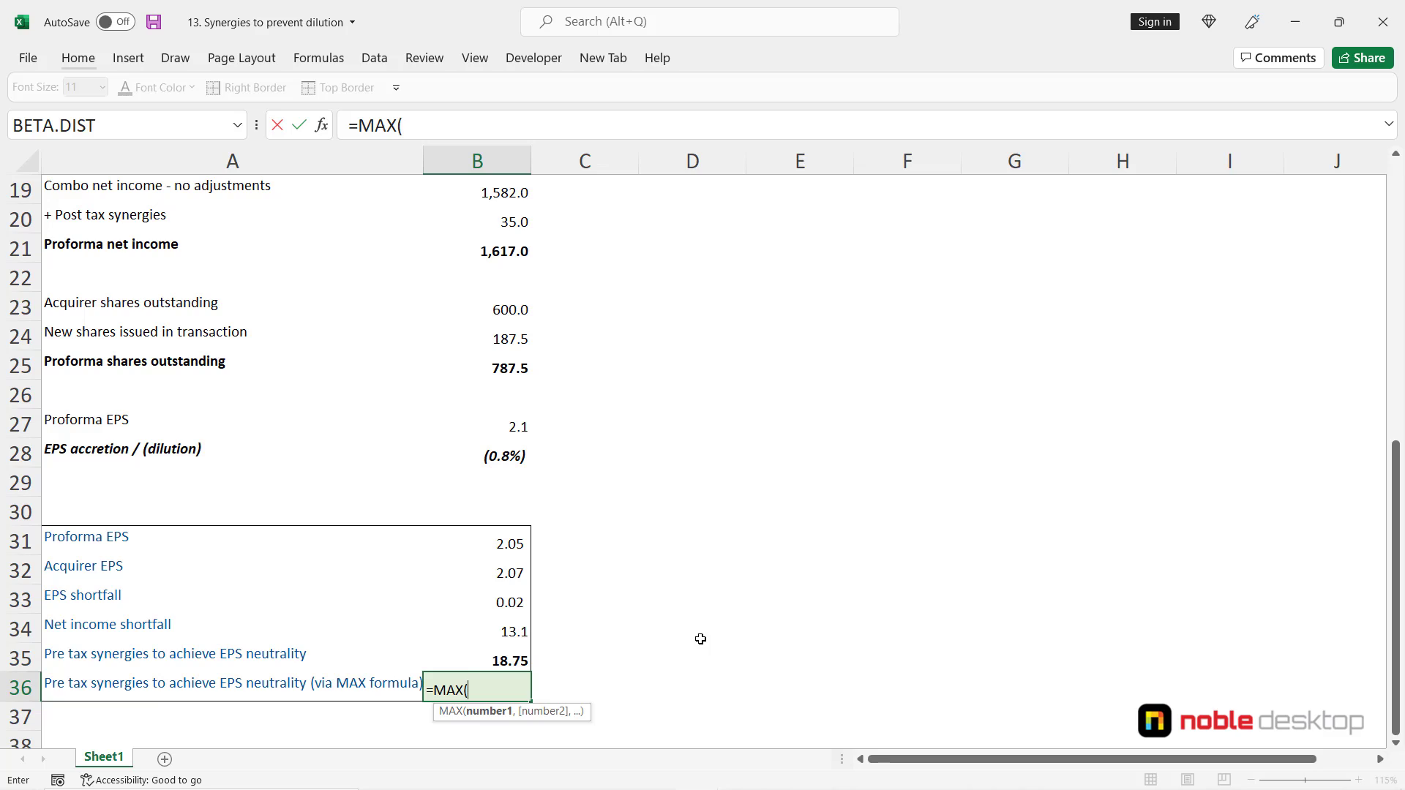
{"action": "type", "text": "("}
{"action": "key", "text": "Up"}
{"action": "key", "text": "Up"}
{"action": "key", "text": "Up"}
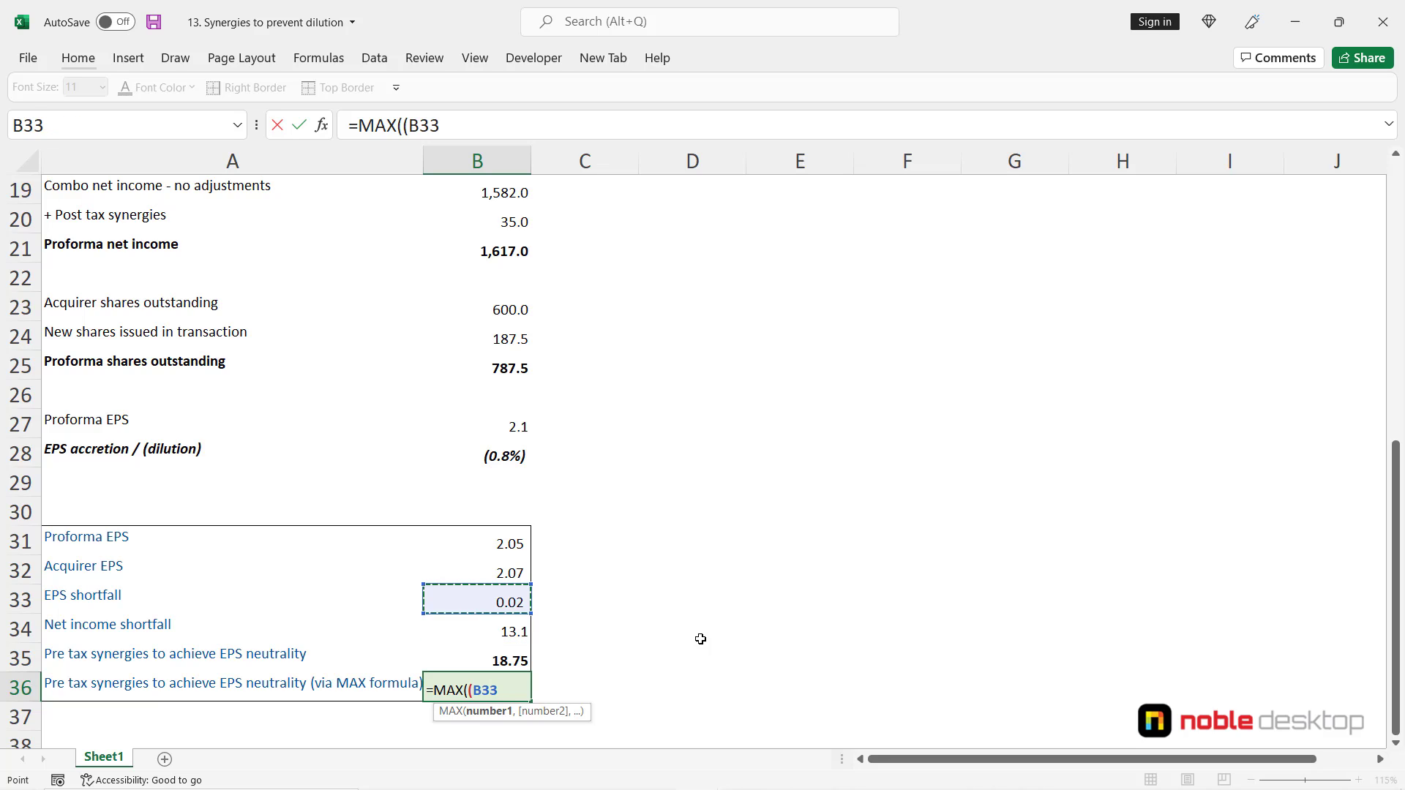
{"action": "key", "text": "Up"}
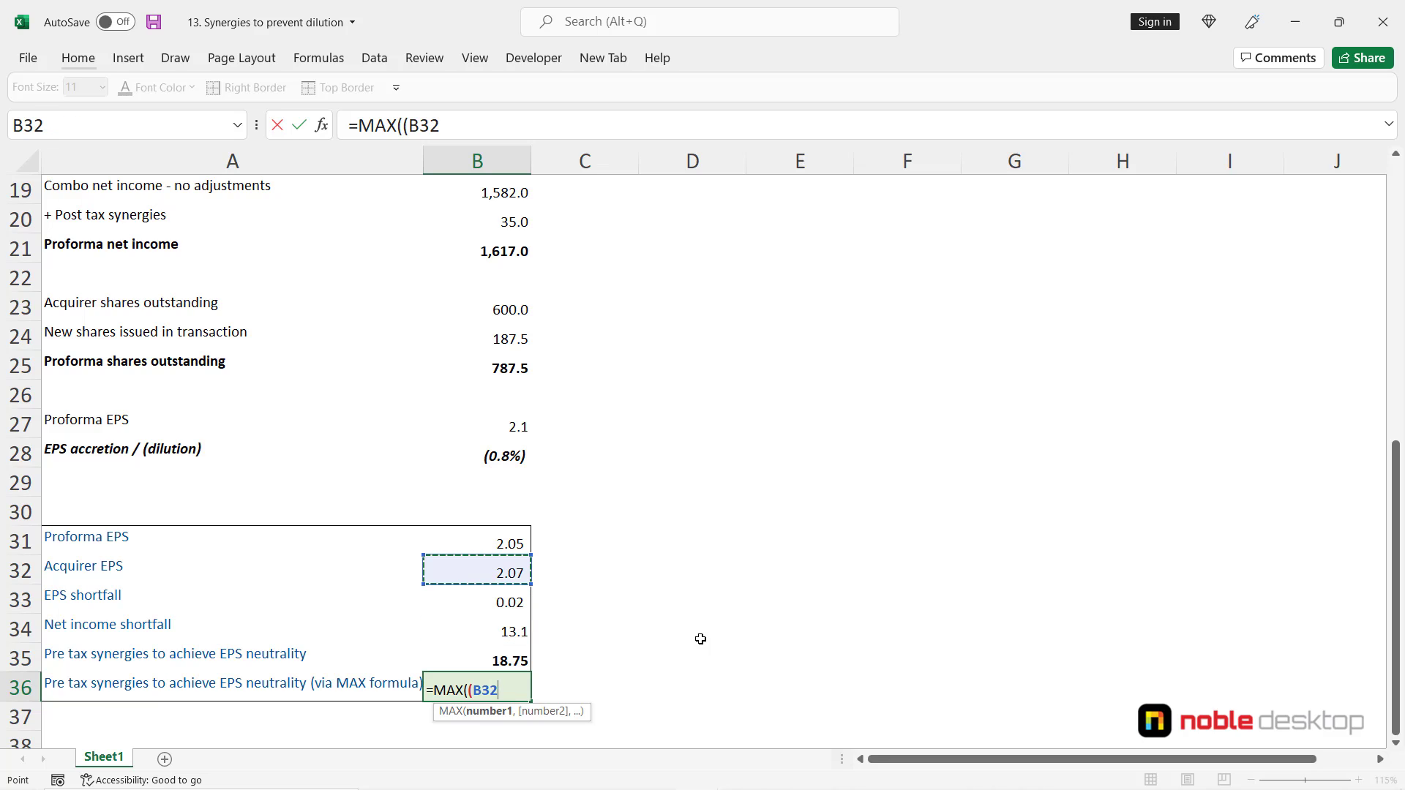
{"action": "type", "text": "-"}
{"action": "key", "text": "Up"}
{"action": "key", "text": "Up"}
{"action": "key", "text": "Up"}
{"action": "key", "text": "Up"}
{"action": "key", "text": "Up"}
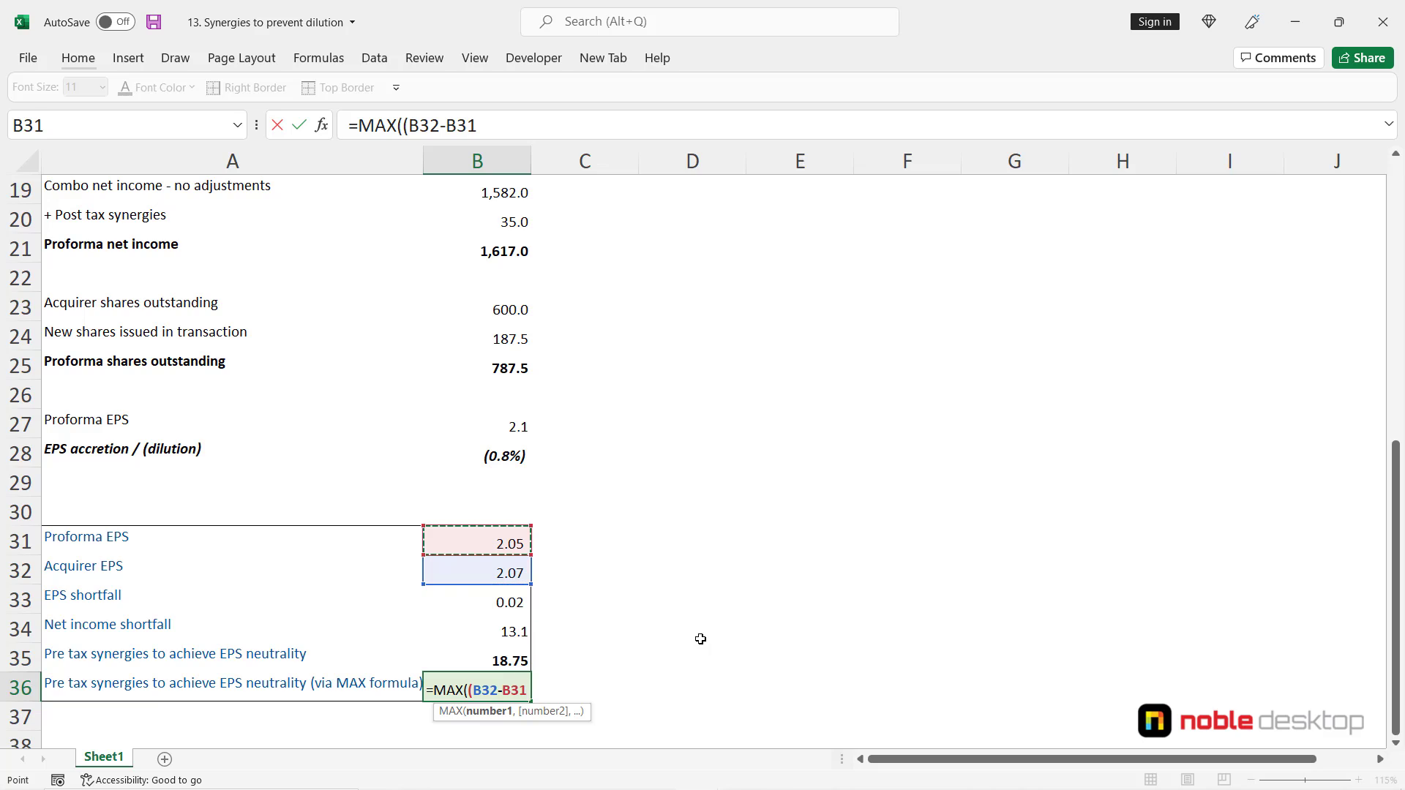
{"action": "type", "text": ")"}
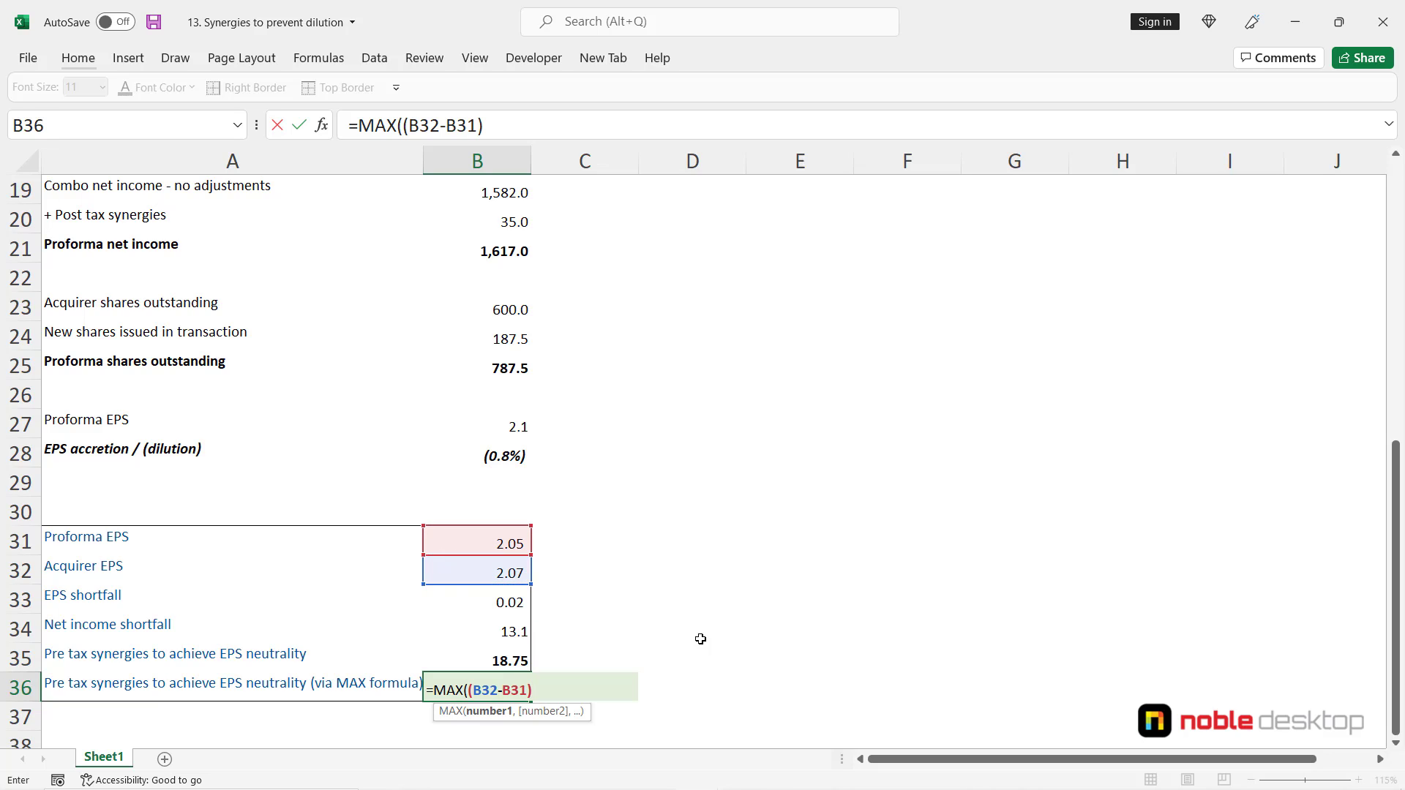
Multiply the EPS difference in the B36 formula by the proforma shares outstanding in B25.
{"action": "type", "text": "*"}
{"action": "key", "text": "Up"}
{"action": "key", "text": "Up"}
{"action": "key", "text": "Up"}
{"action": "key", "text": "Up"}
{"action": "key", "text": "Up"}
{"action": "key", "text": "Up"}
{"action": "key", "text": "Up"}
{"action": "key", "text": "Up"}
{"action": "key", "text": "Up"}
{"action": "key", "text": "Up"}
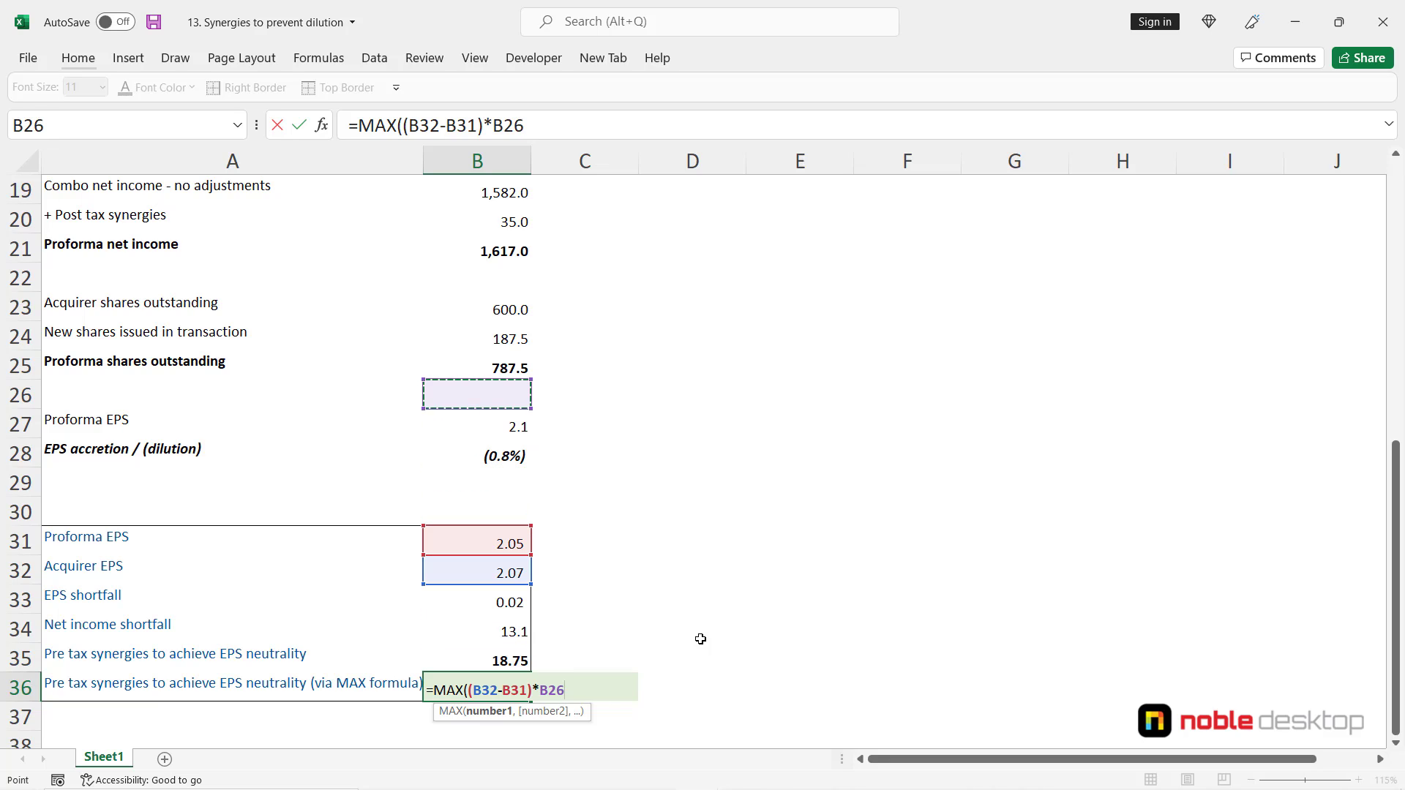
{"action": "key", "text": "Up"}
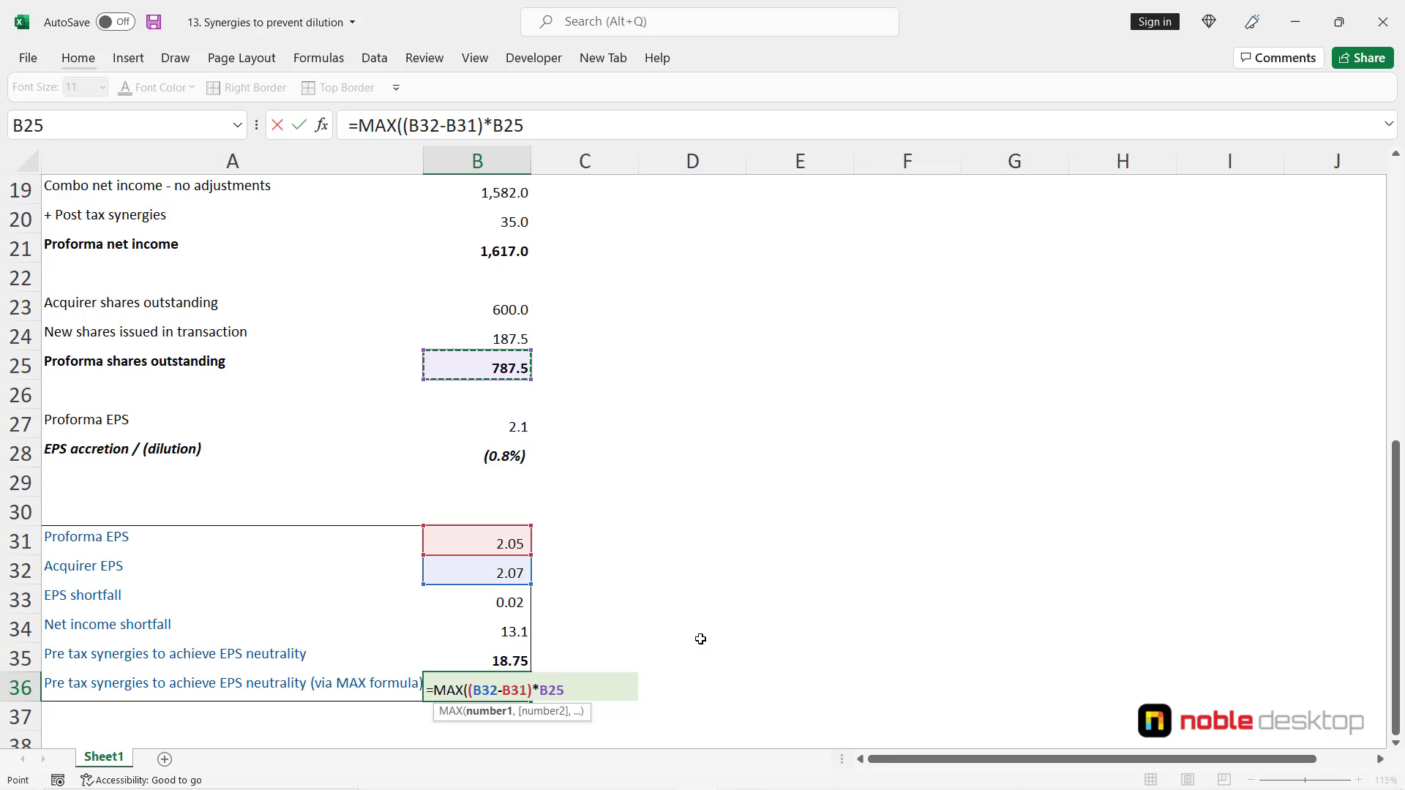
Divide by one minus the tax rate in C13 and floor the result at zero, completing B36 as =MAX((B32-B31)*B25/(1-C13),0).
{"action": "type", "text": "/(1-"}
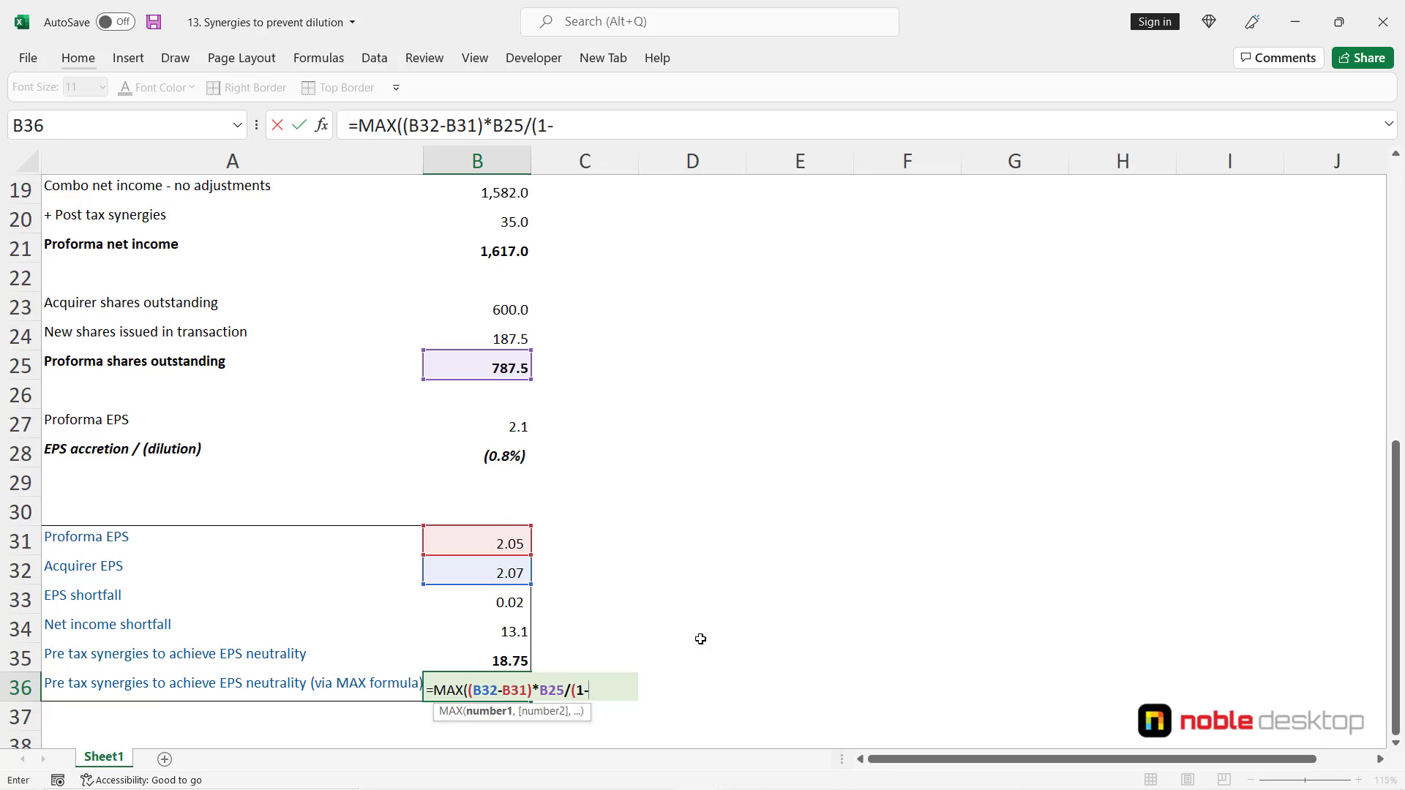
{"action": "scroll", "coordinate": [700, 639], "scroll_direction": "up", "scroll_amount": 3}
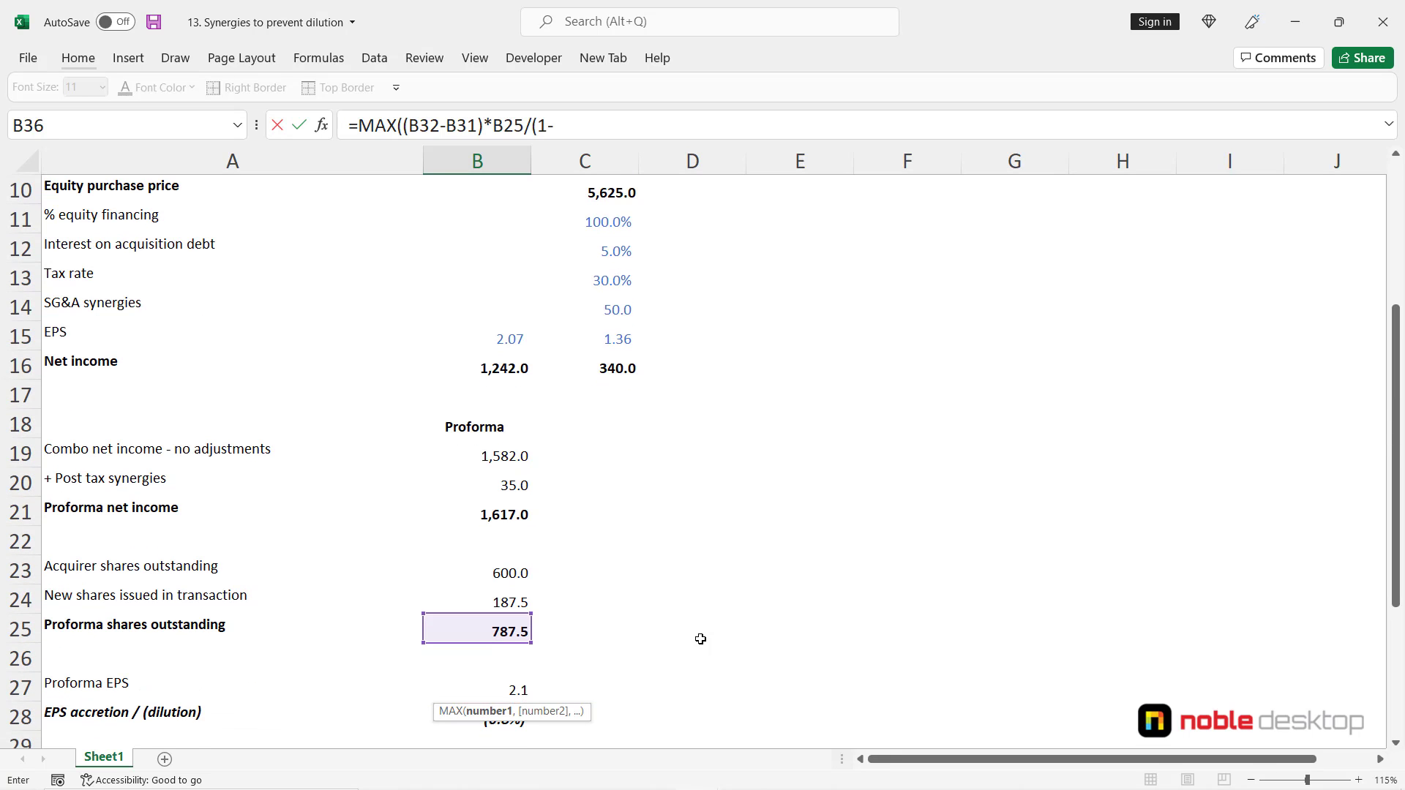
{"action": "left_click", "coordinate": [618, 278]}
{"action": "type", "text": ")"}
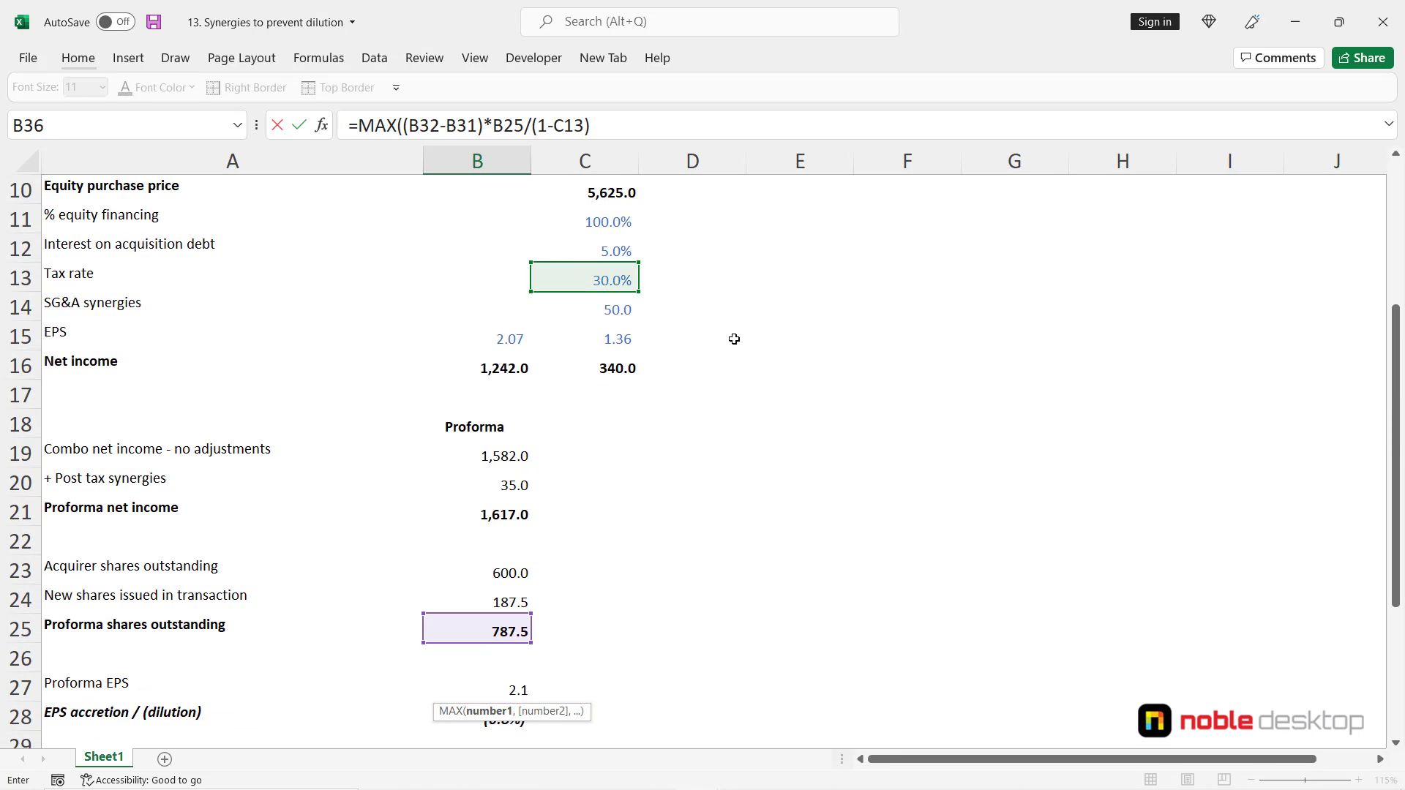
{"action": "type", "text": ","}
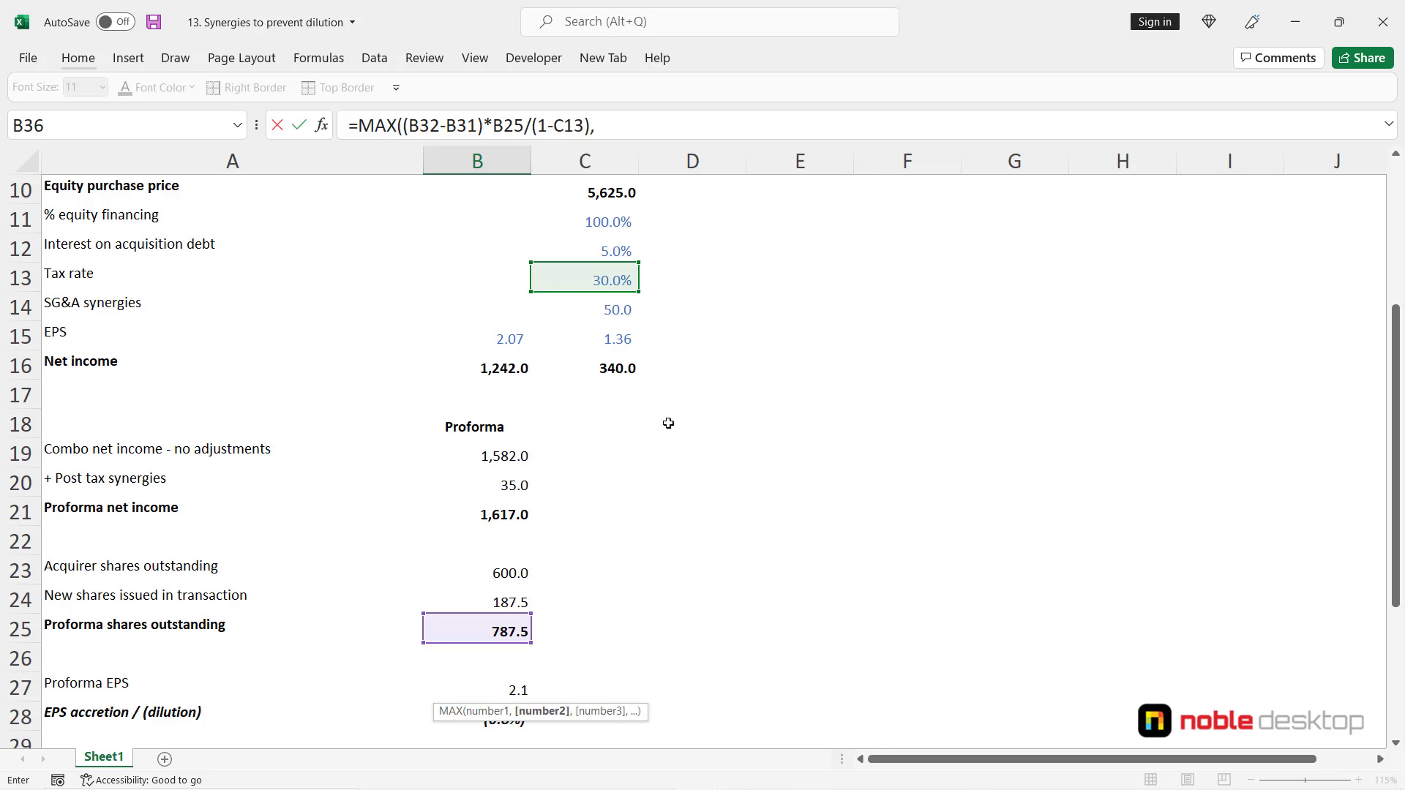
{"action": "scroll", "coordinate": [658, 474], "scroll_direction": "down", "scroll_amount": 2}
{"action": "scroll", "coordinate": [659, 474], "scroll_direction": "down", "scroll_amount": 3}
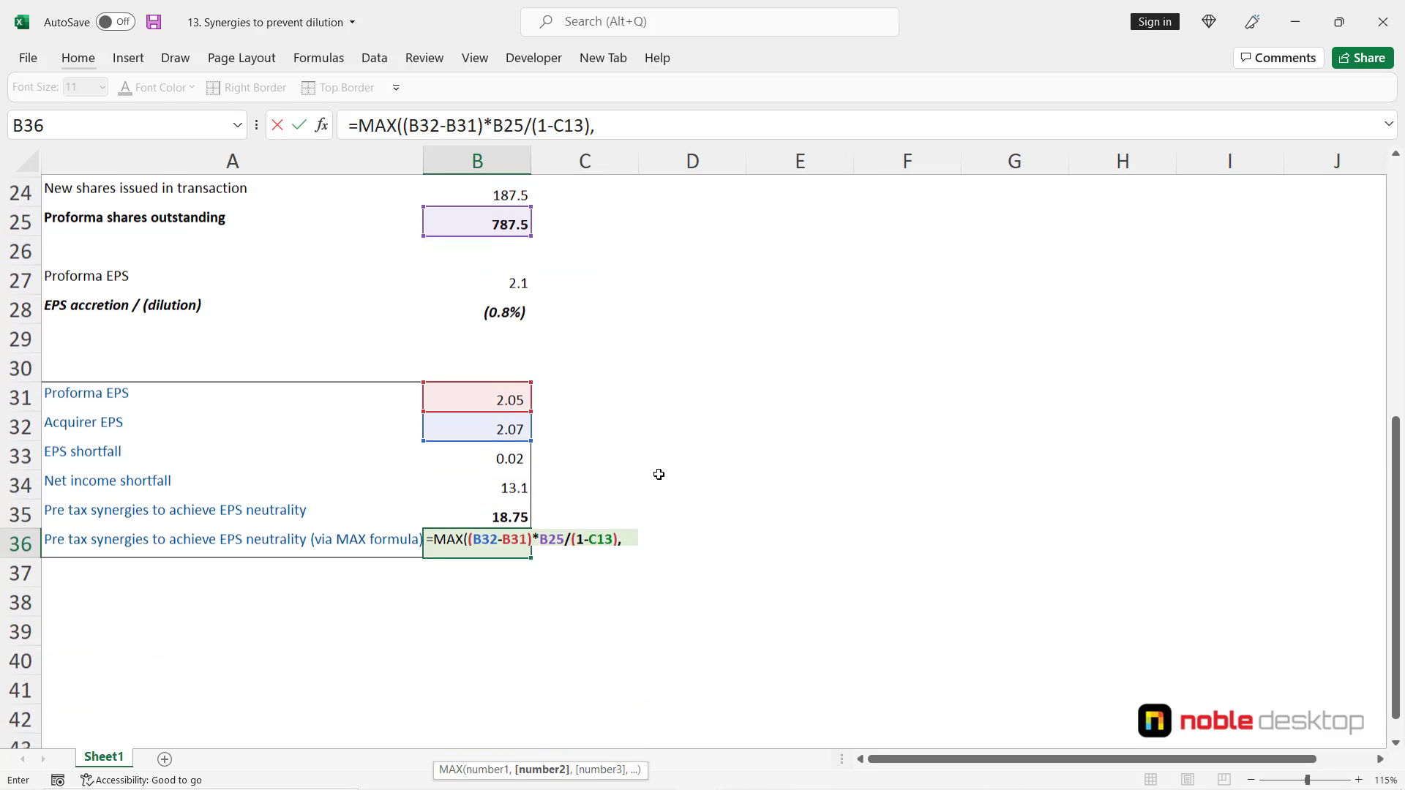
{"action": "type", "text": "0"}
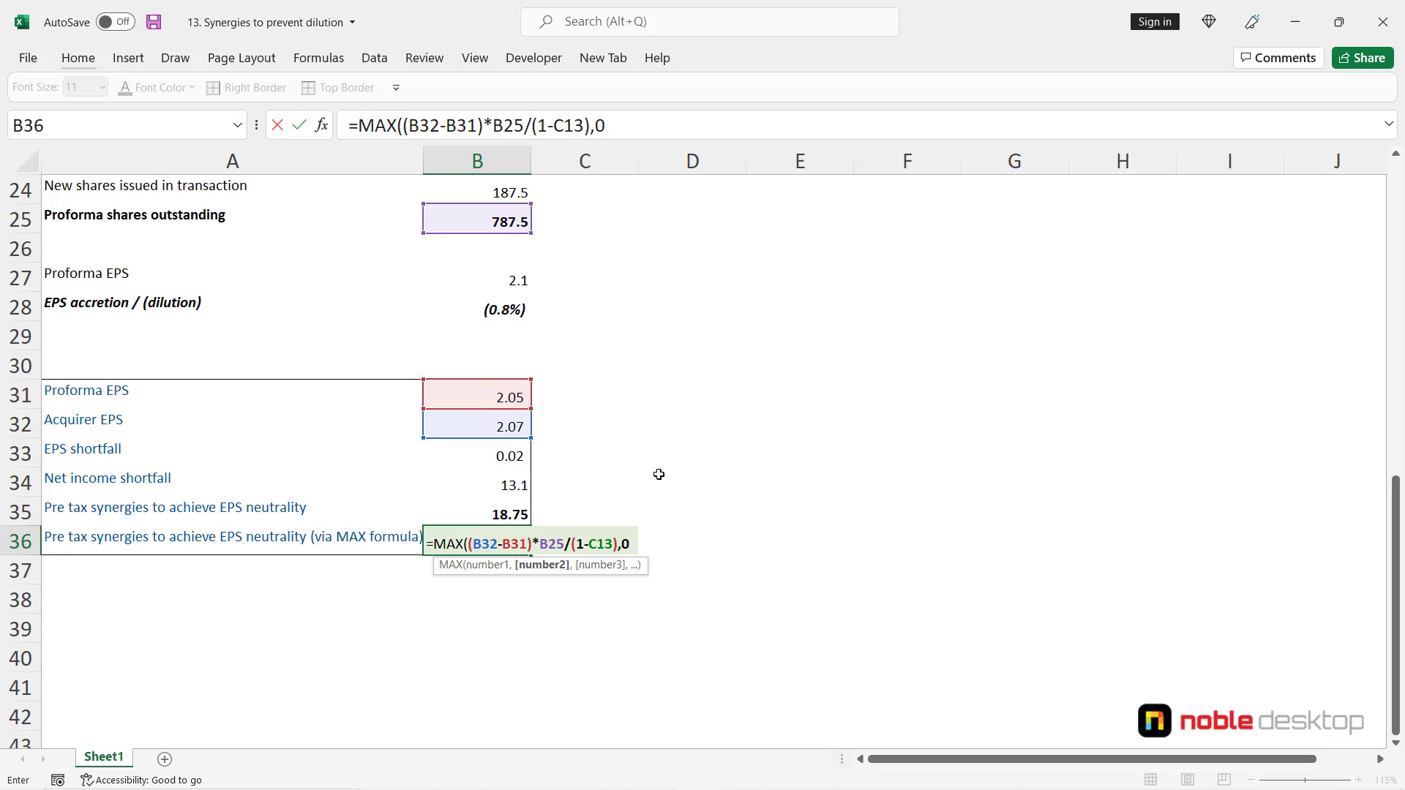
{"action": "type", "text": ")"}
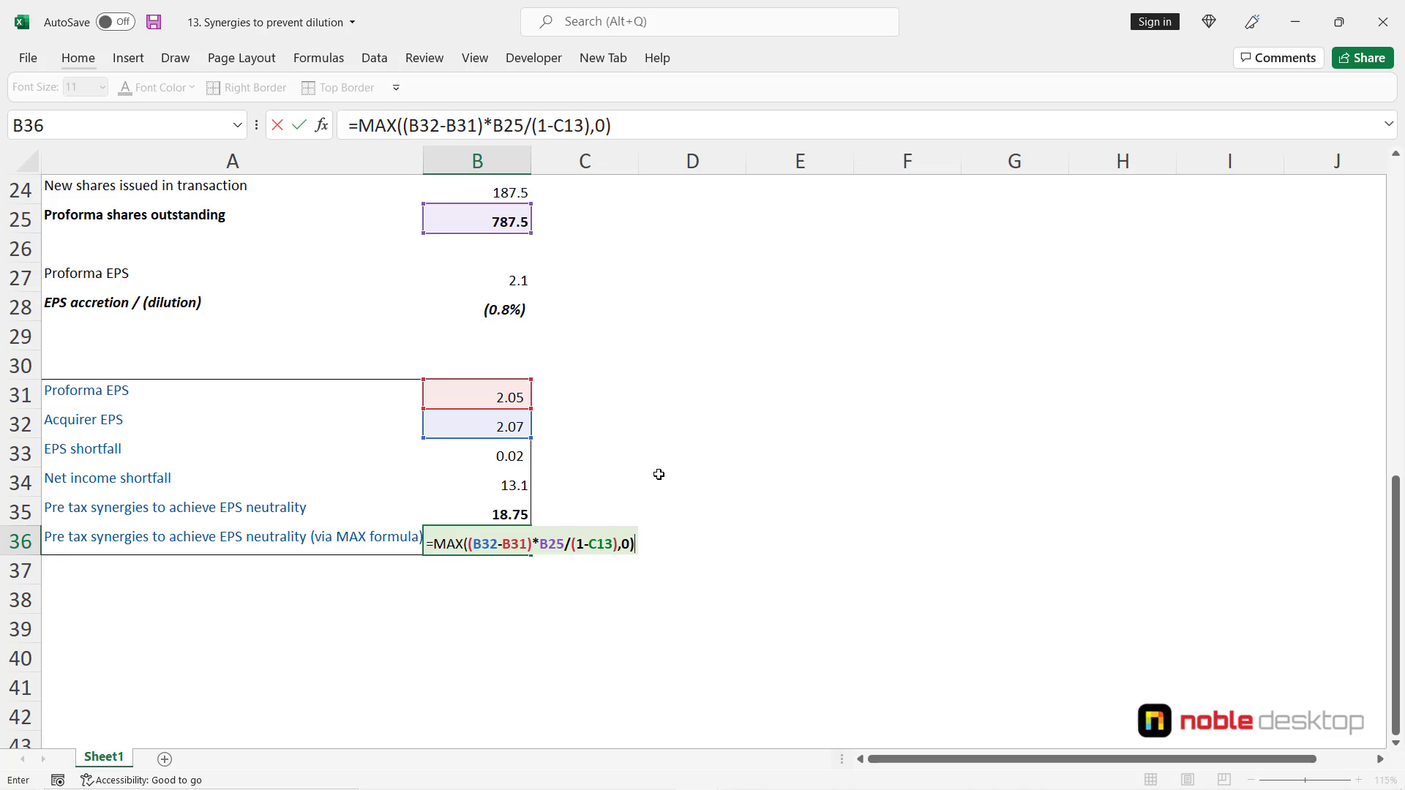
{"action": "key", "text": "ctrl+Return"}
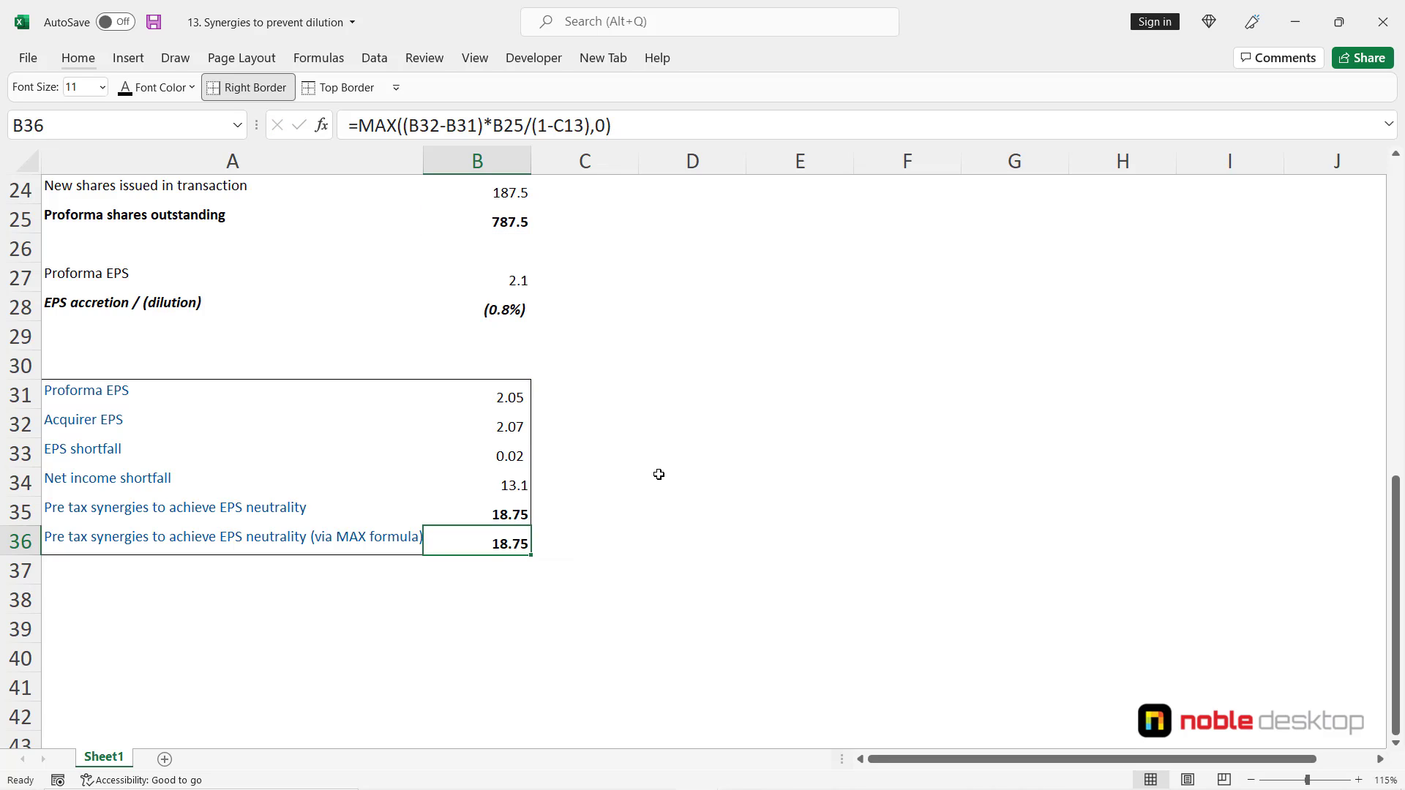